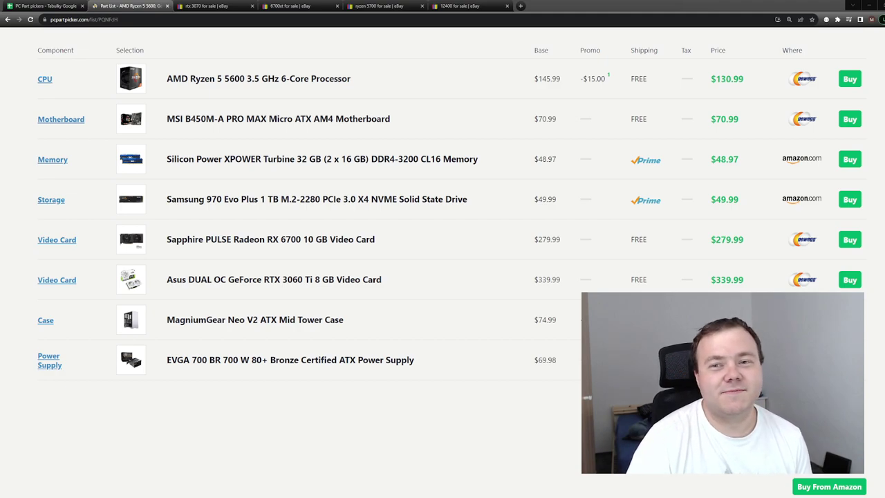
# Open the MSI B450M-A PRO MAX motherboard's product page from the part list in a new tab and check its merchant prices.
pyautogui.scroll(1, 443, 217)
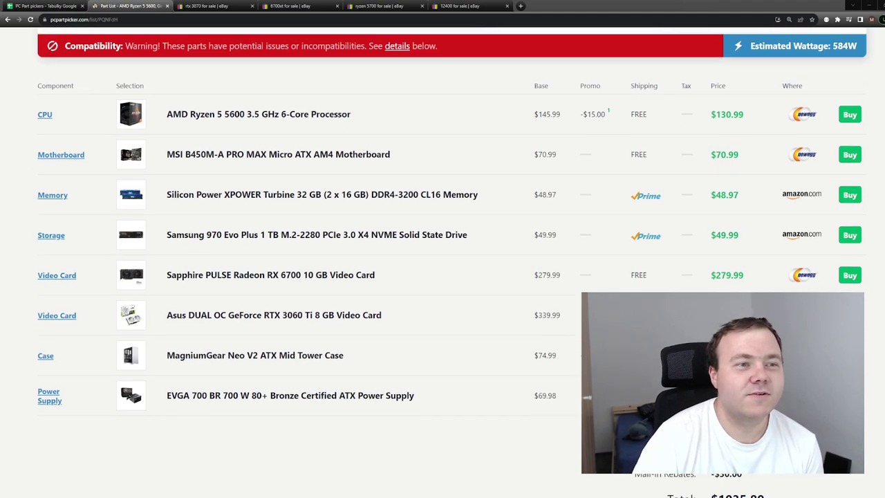
pyautogui.scroll(-2, 442, 217)
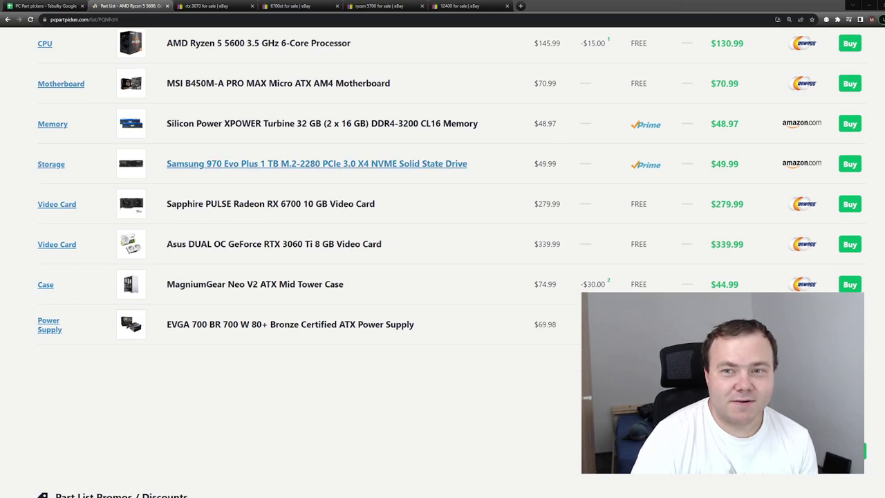
pyautogui.scroll(1, 317, 187)
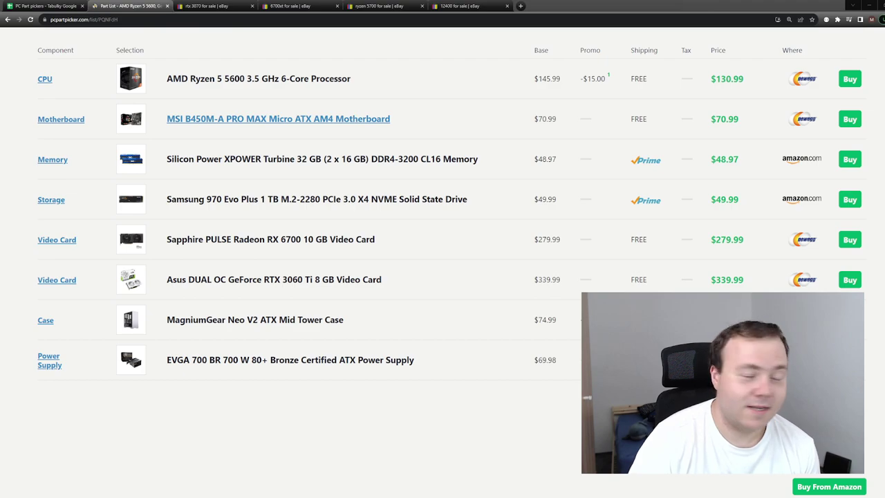
pyautogui.middleClick(278, 119)
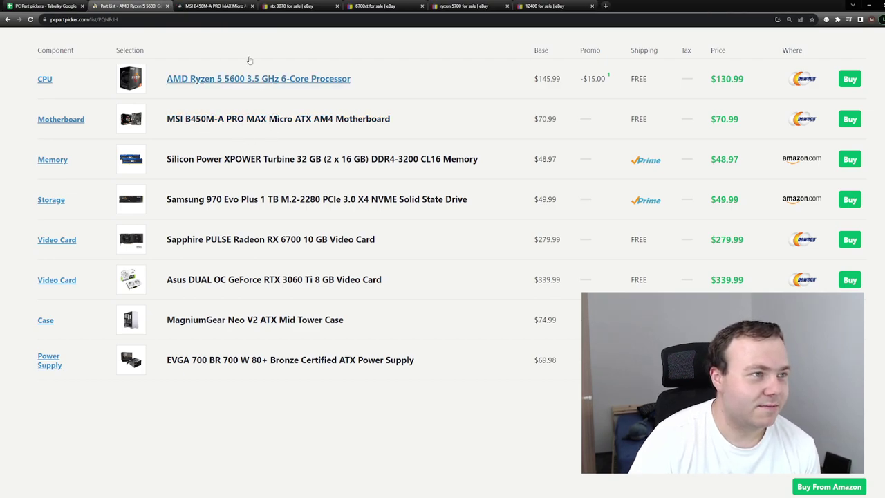
pyautogui.hotkey('ctrl', 'Tab')
pyautogui.scroll(-10, 345, 243)
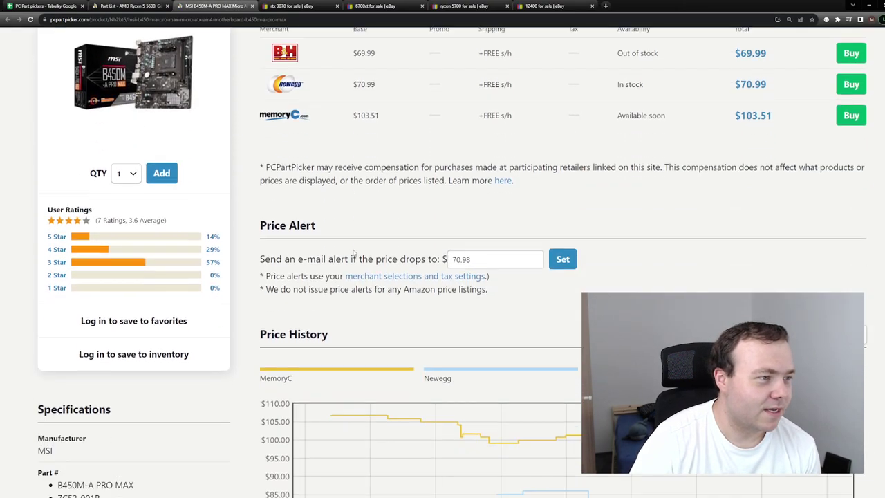
pyautogui.scroll(10, 358, 238)
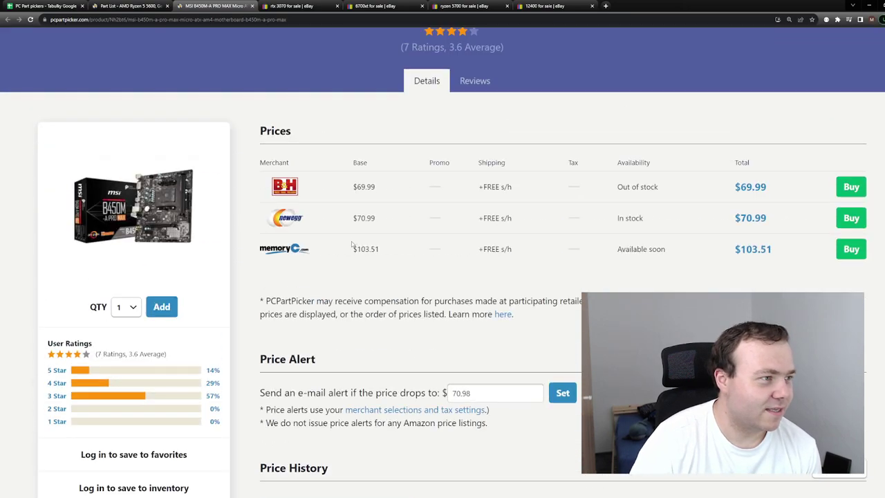
# Inspect the enlarged product photo of the MSI B450M-A PRO MAX motherboard and return to its details page.
pyautogui.click(156, 205)
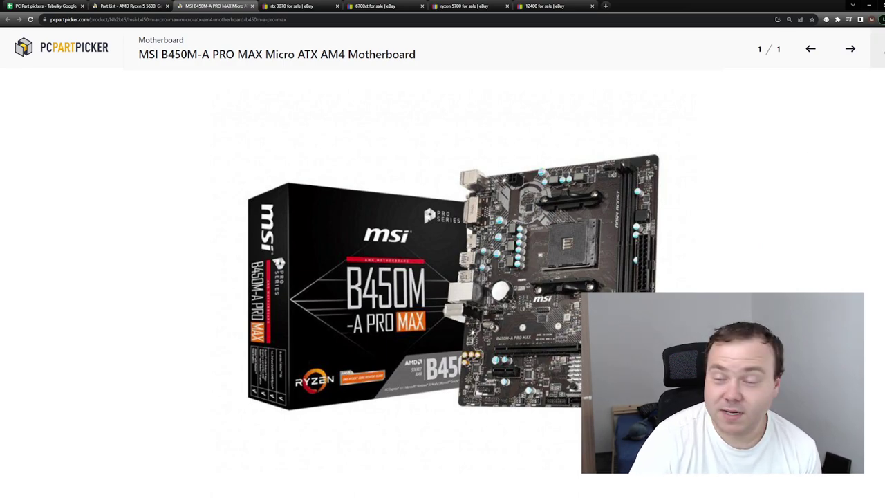
pyautogui.press('Escape')
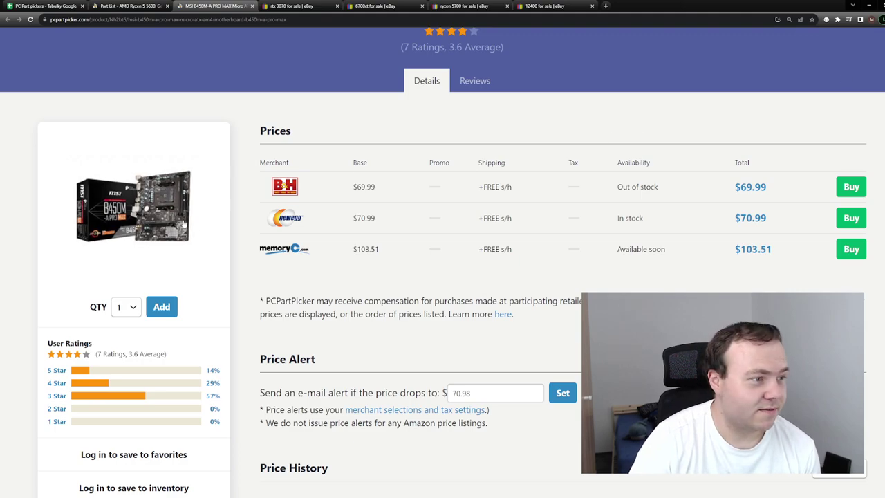
pyautogui.click(185, 223)
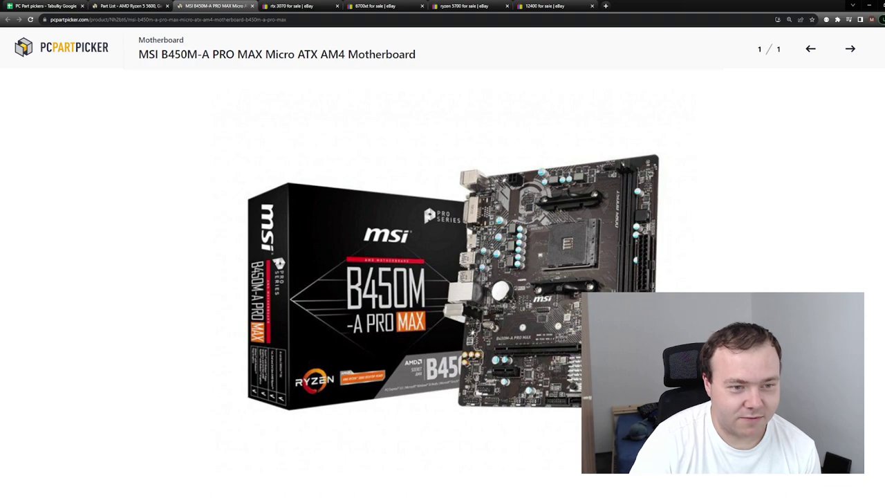
pyautogui.click(882, 46)
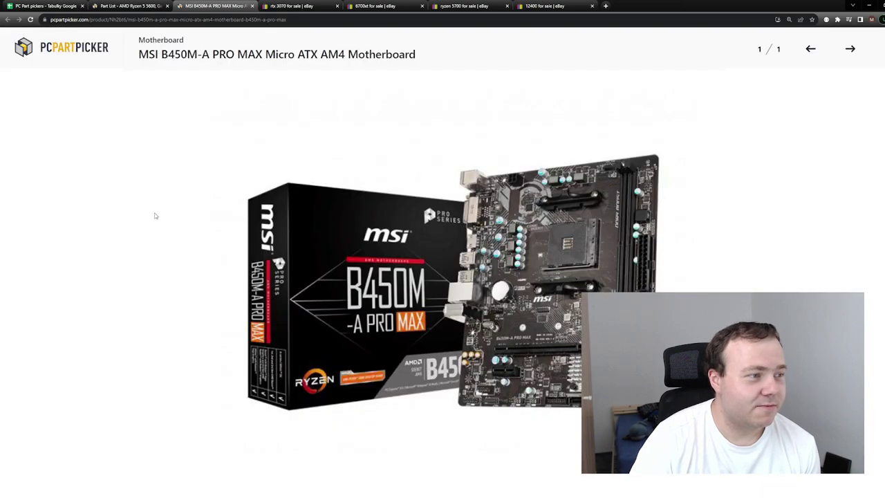
pyautogui.click(154, 211)
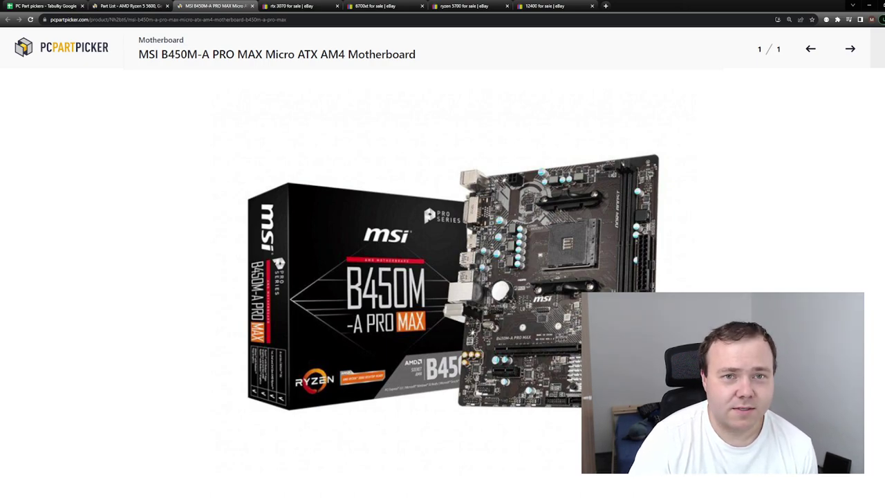
pyautogui.press('Escape')
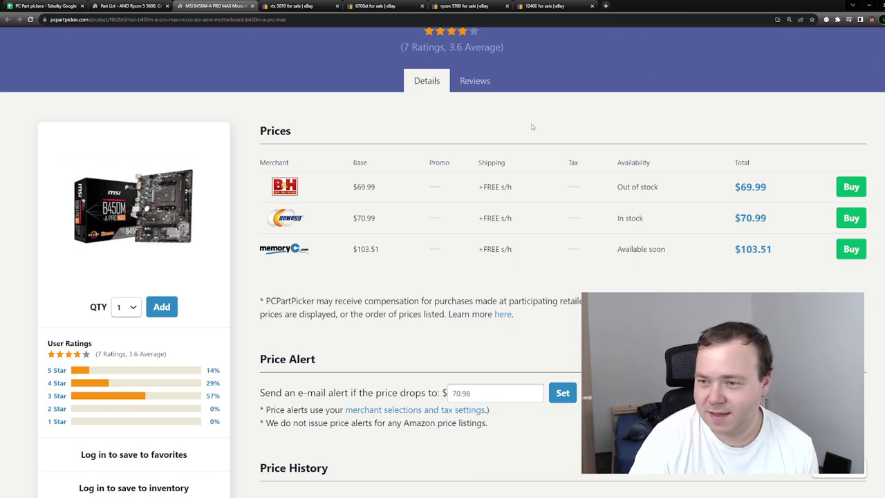
# Return to the part list and check the base prices of the Silicon Power memory and the Samsung storage drive.
pyautogui.click(131, 5)
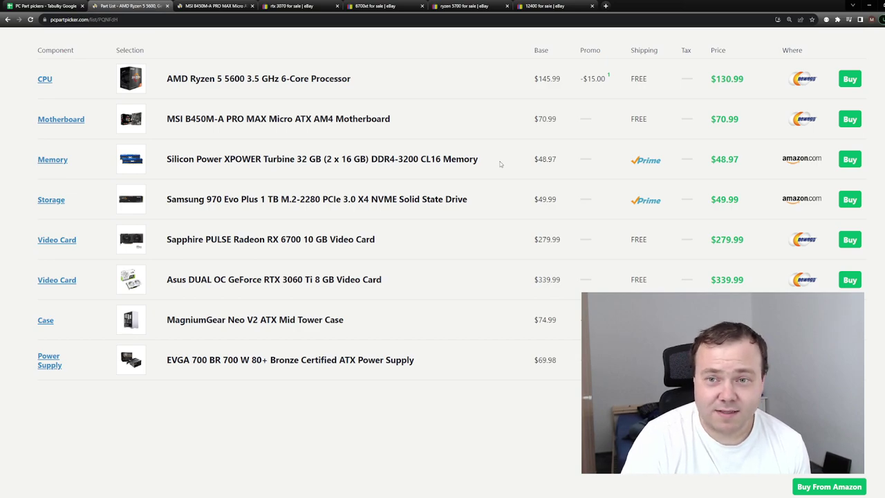
pyautogui.doubleClick(545, 159)
pyautogui.click(546, 159)
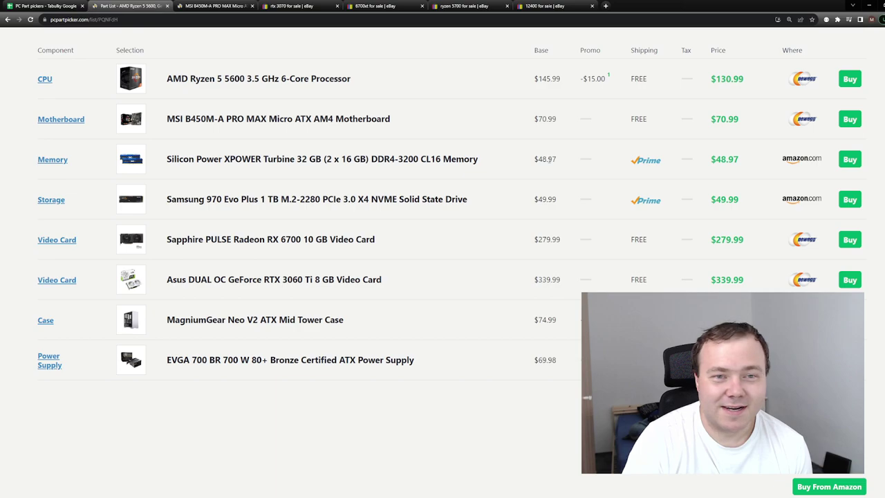
pyautogui.moveTo(560, 161); pyautogui.dragTo(529, 162)
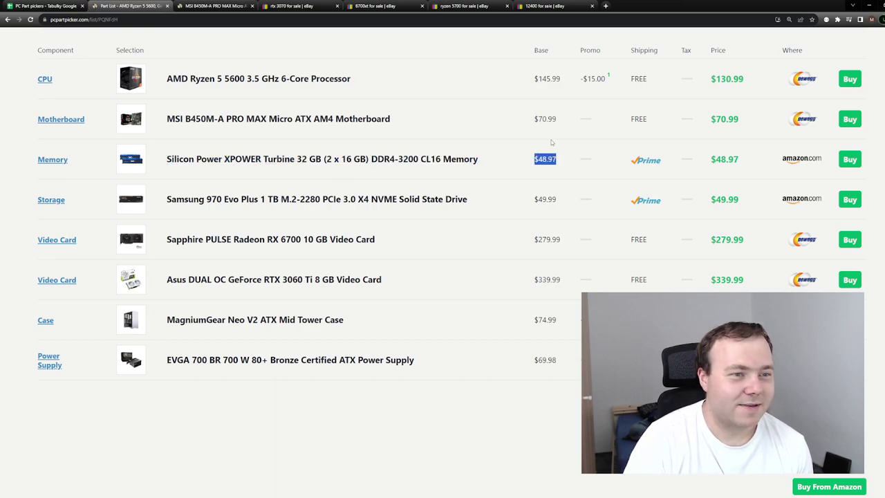
pyautogui.doubleClick(546, 160)
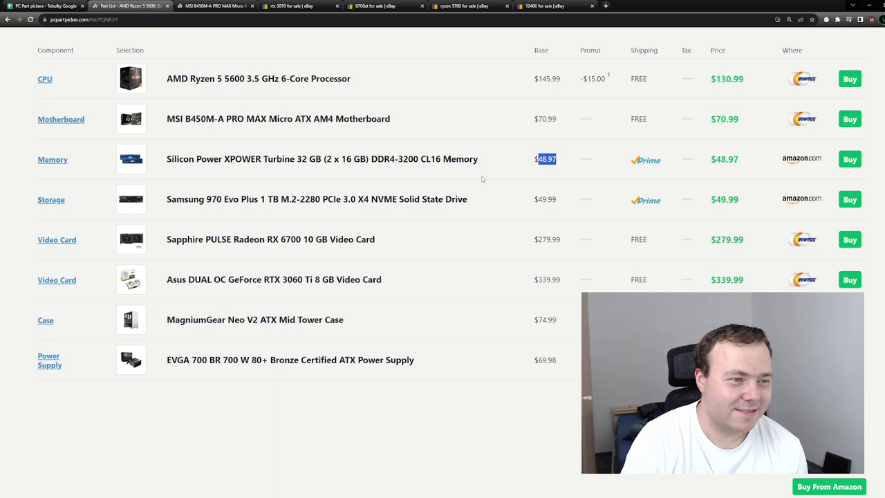
pyautogui.click(523, 161)
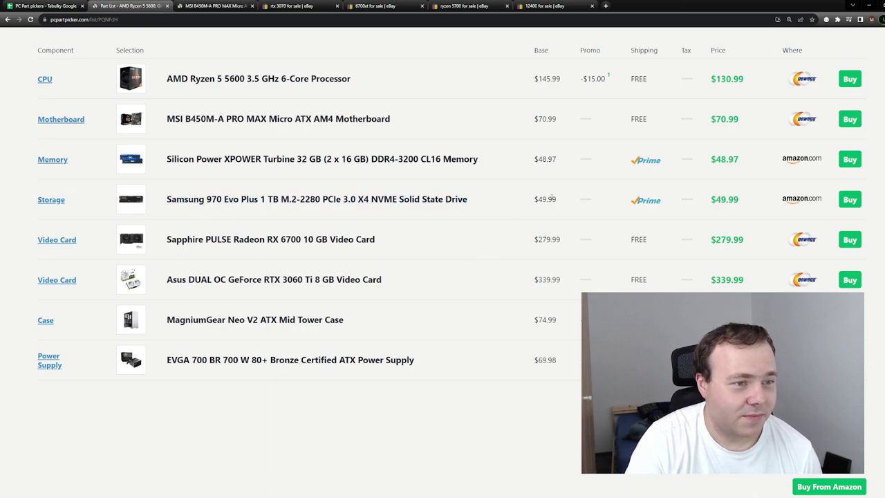
pyautogui.moveTo(565, 201); pyautogui.dragTo(541, 207)
pyautogui.click(529, 213)
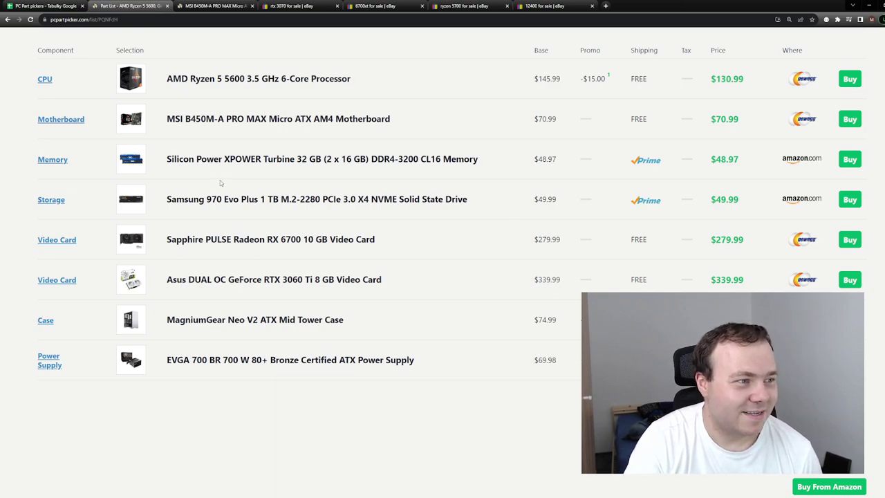
# Open the Samsung 970 Evo Plus 1 TB product page in a new tab and compare its merchant prices.
pyautogui.middleClick(229, 204)
pyautogui.click(295, 5)
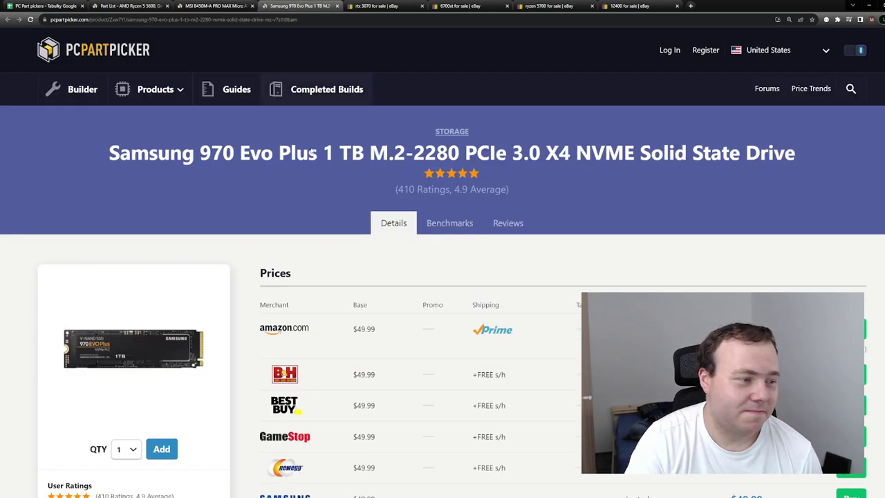
pyautogui.scroll(-5, 317, 236)
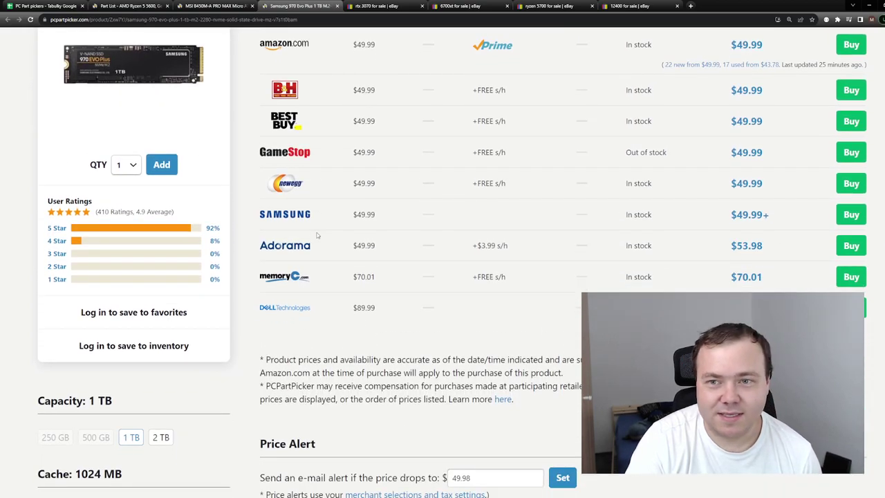
pyautogui.scroll(-2, 408, 254)
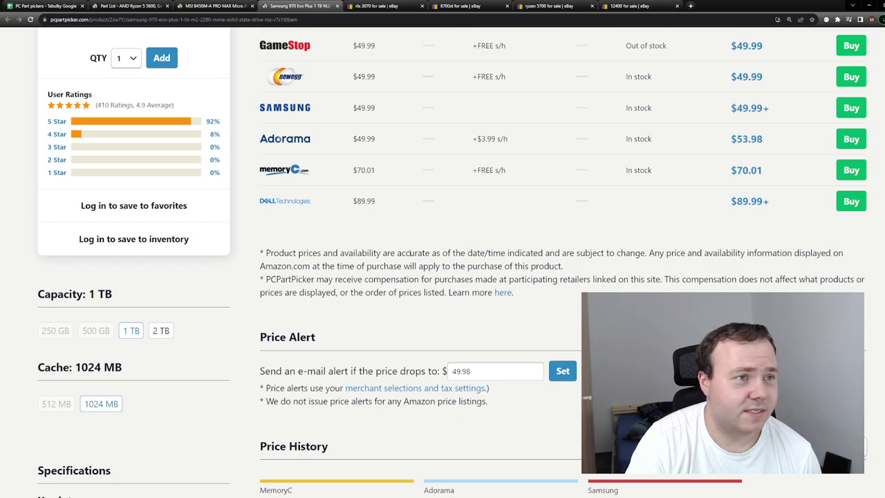
pyautogui.scroll(4, 413, 253)
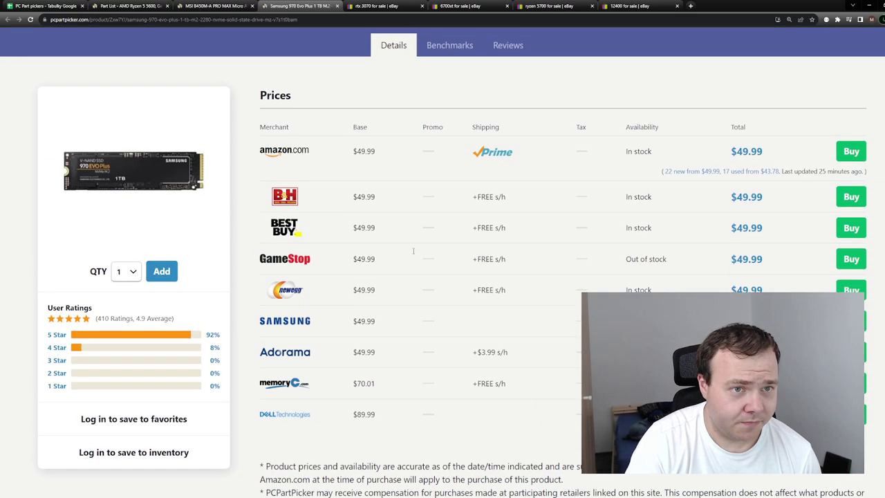
# Examine the Samsung drive's price history chart and specifications, and return to the start of its page.
pyautogui.scroll(-3, 413, 251)
pyautogui.scroll(-2, 390, 253)
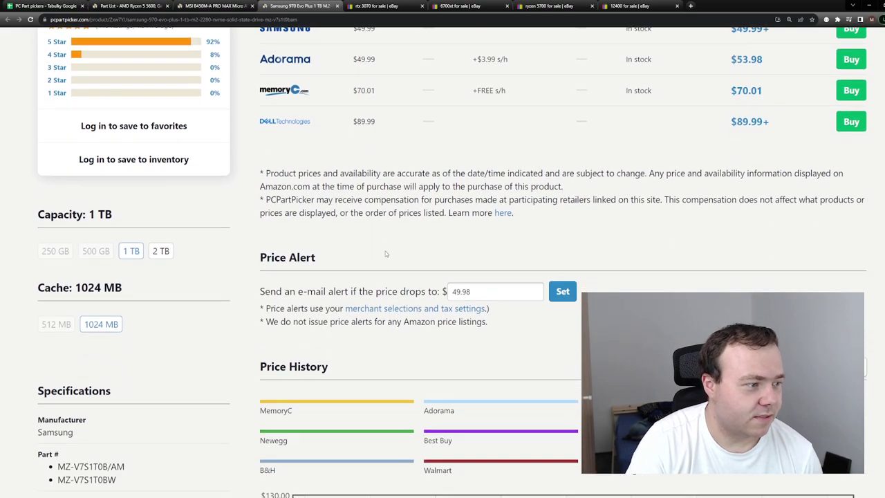
pyautogui.scroll(-2, 366, 246)
pyautogui.scroll(-5, 336, 245)
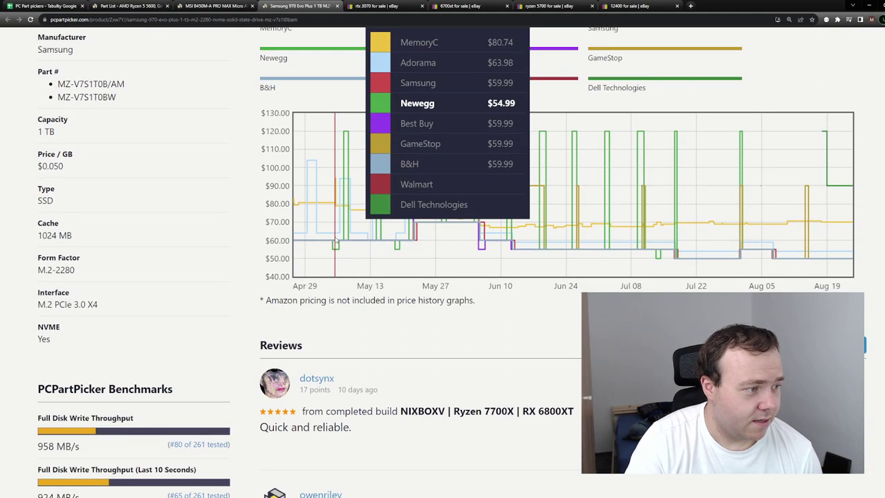
pyautogui.scroll(4, 357, 312)
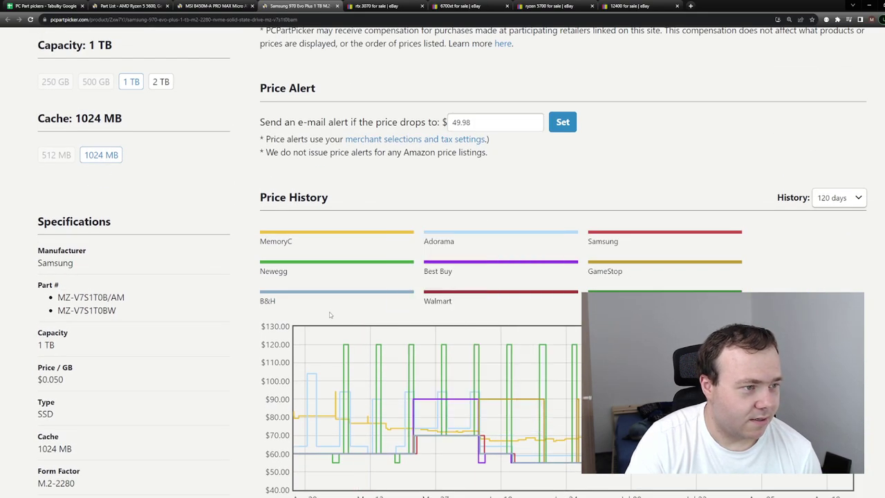
pyautogui.scroll(3, 329, 312)
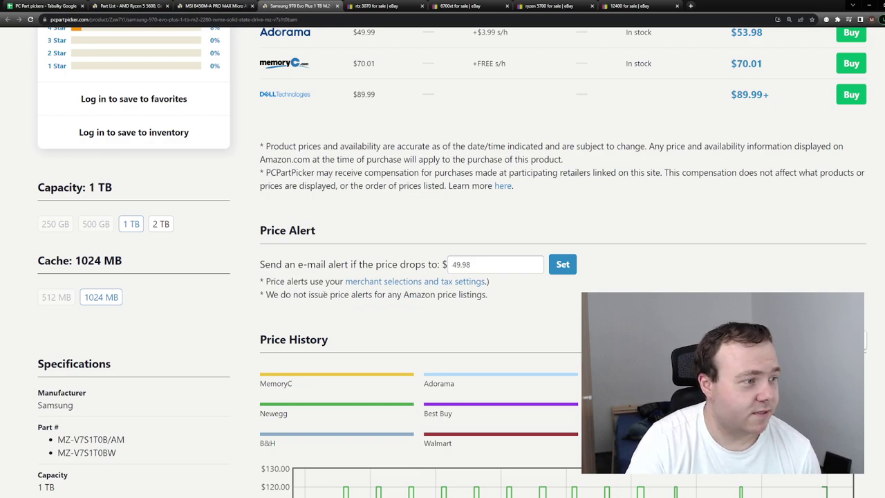
pyautogui.scroll(-2, 312, 295)
pyautogui.scroll(-2, 258, 299)
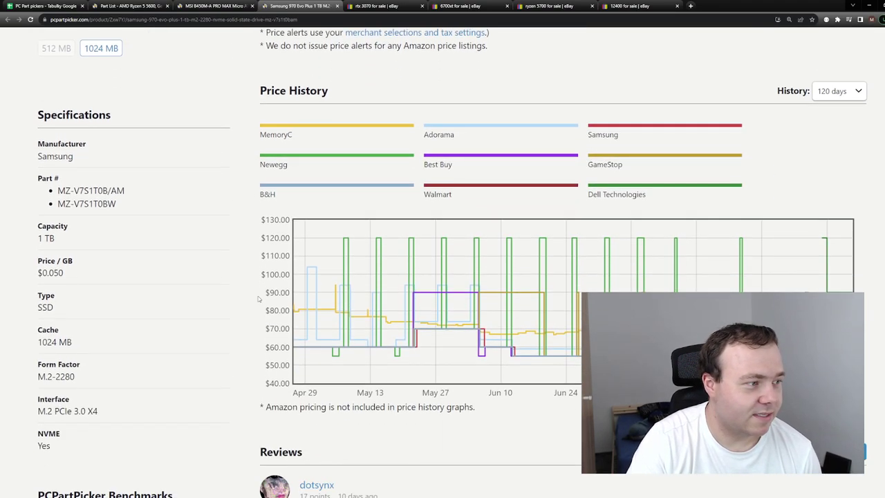
pyautogui.scroll(10, 259, 298)
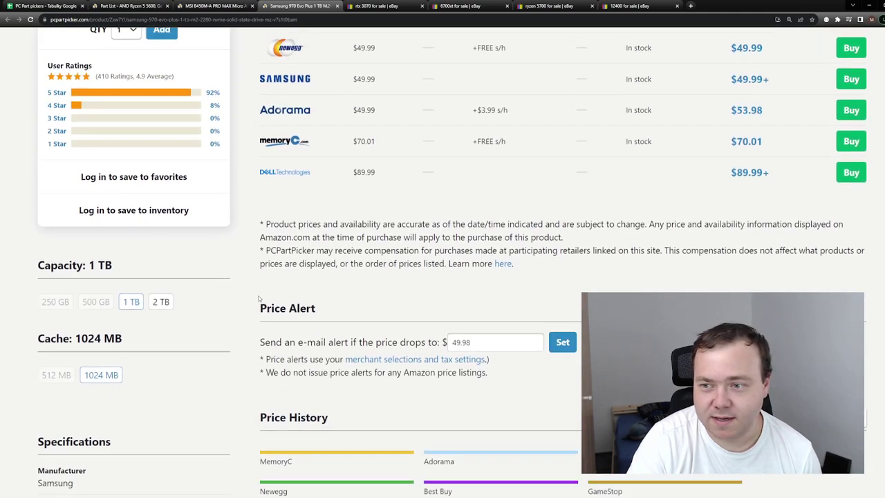
pyautogui.scroll(3, 260, 291)
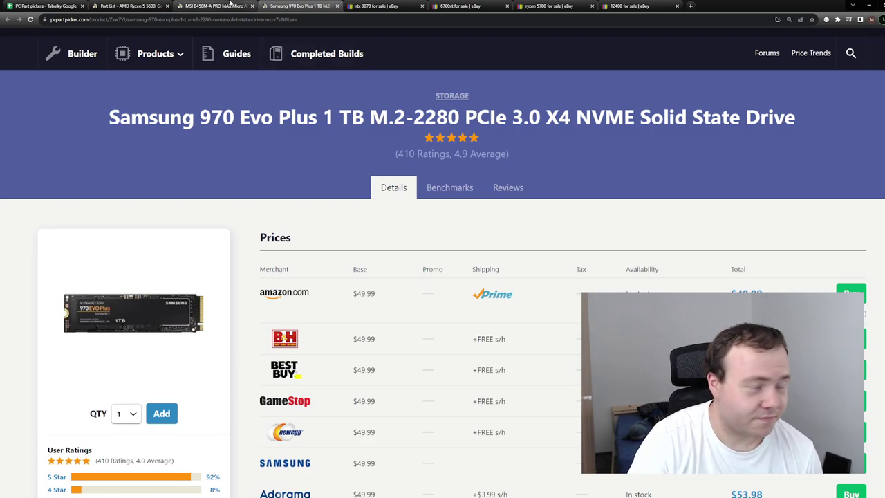
# Revisit the motherboard page, and go back to the part list to review its component prices, overall total and compatibility notes.
pyautogui.click(228, 5)
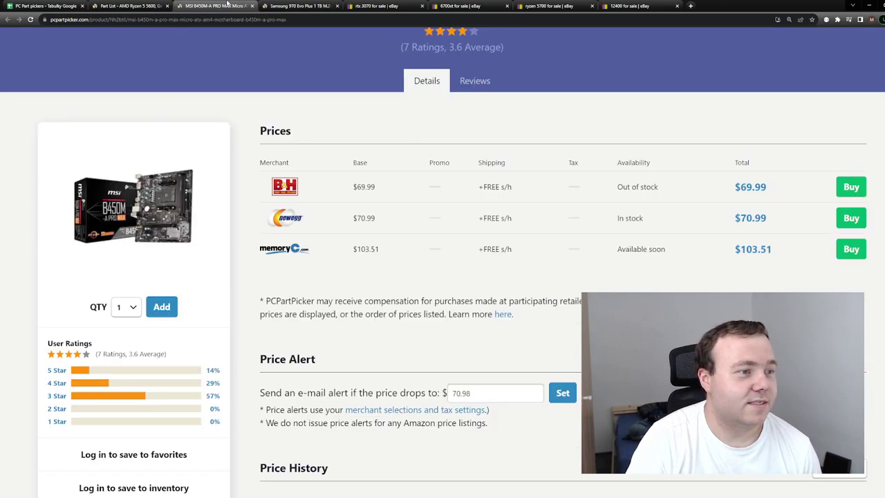
pyautogui.click(280, 6)
pyautogui.click(198, 6)
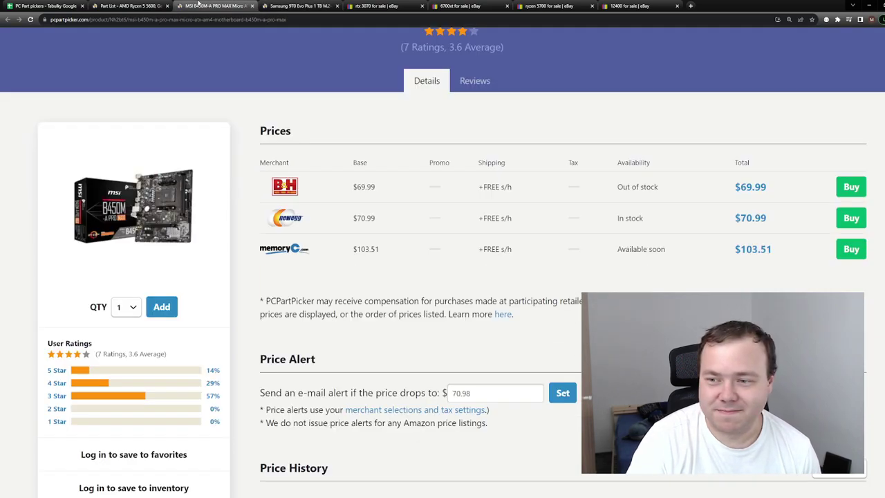
pyautogui.click(135, 6)
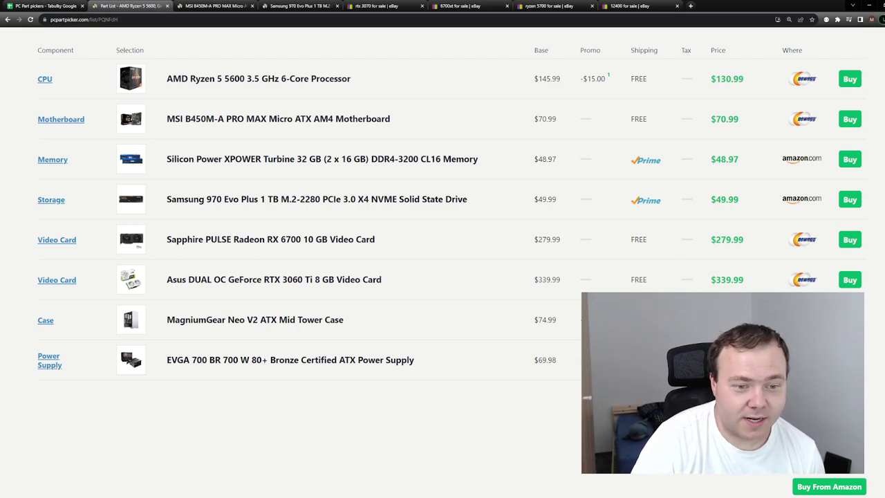
pyautogui.scroll(-4, 443, 262)
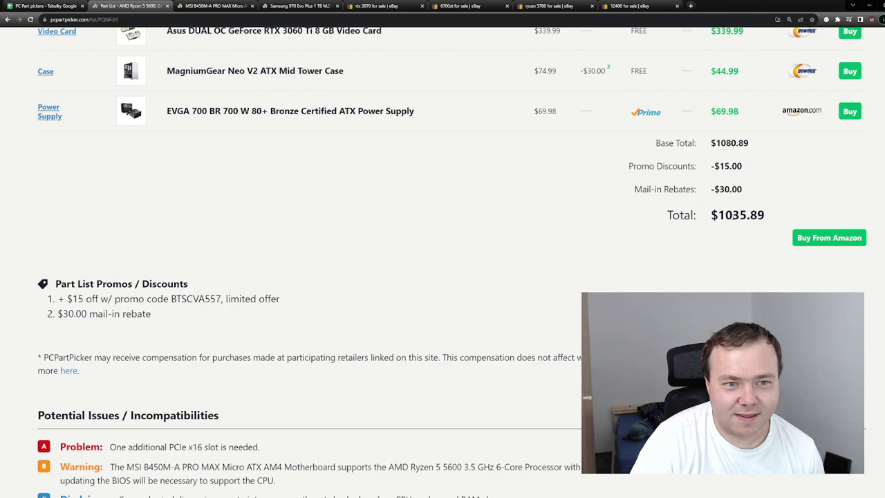
pyautogui.scroll(4, 427, 328)
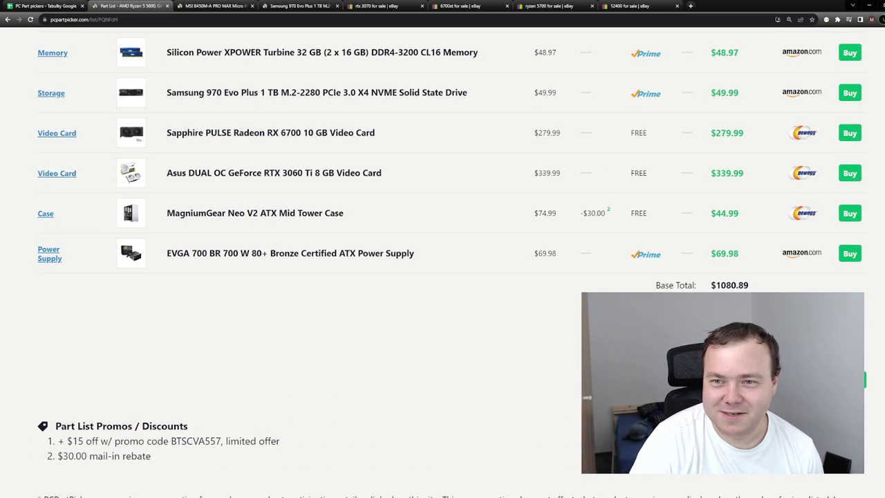
pyautogui.scroll(2, 508, 345)
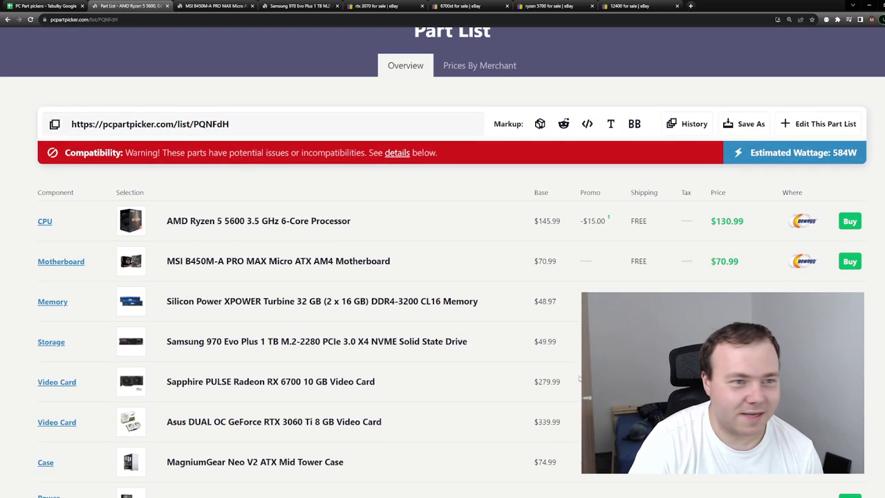
# Examine the part list's two video cards, case and power supply, along with their prices and the promo discounts.
pyautogui.scroll(-1, 509, 345)
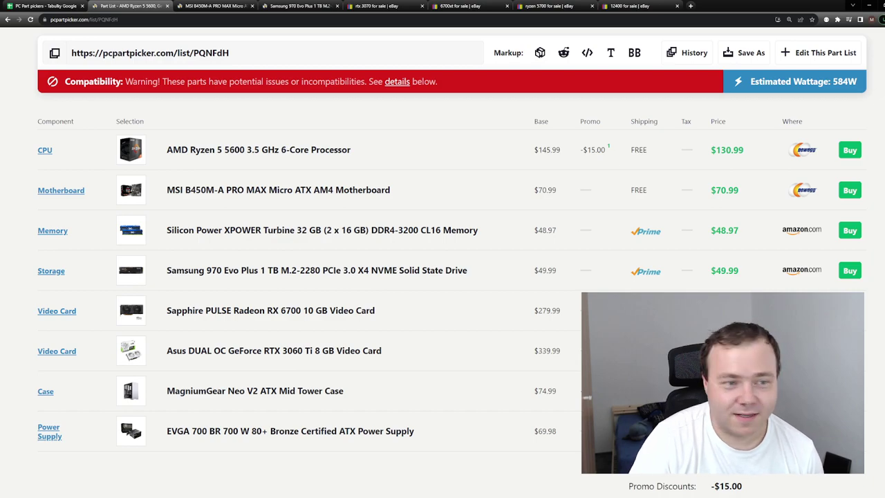
pyautogui.scroll(-1, 545, 245)
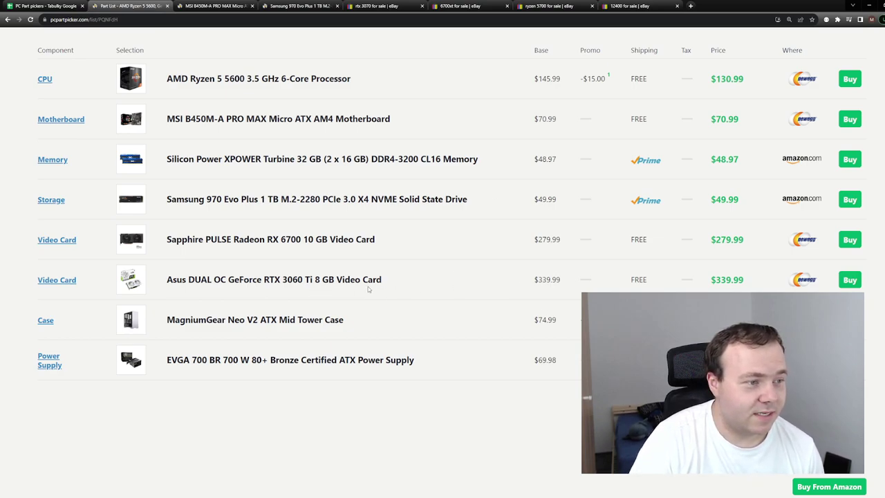
pyautogui.scroll(-1, 506, 295)
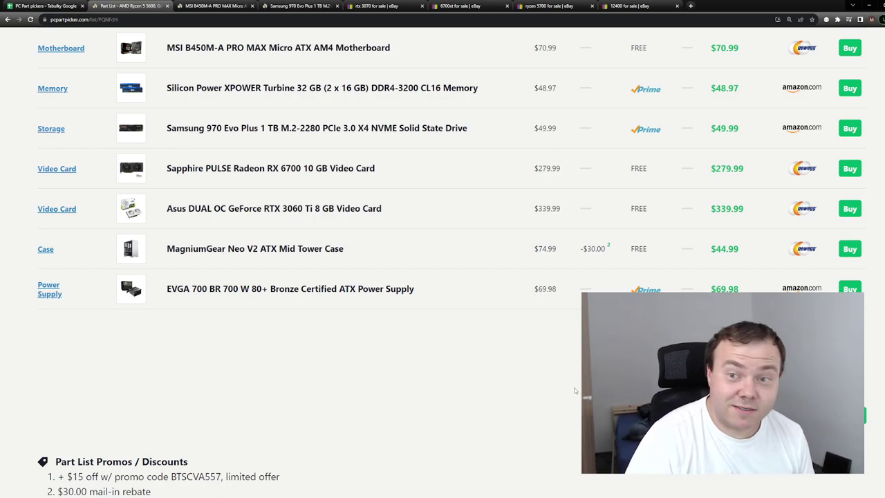
pyautogui.scroll(2, 524, 369)
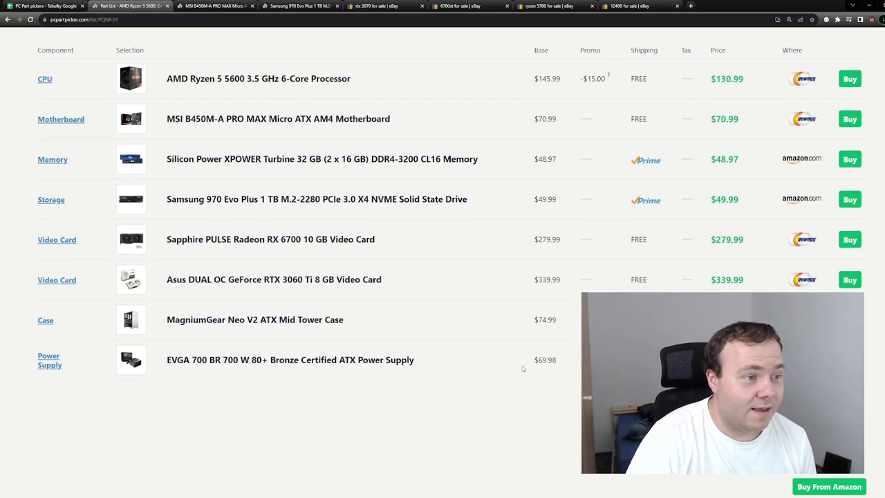
pyautogui.scroll(-1, 504, 377)
pyautogui.scroll(-1, 503, 372)
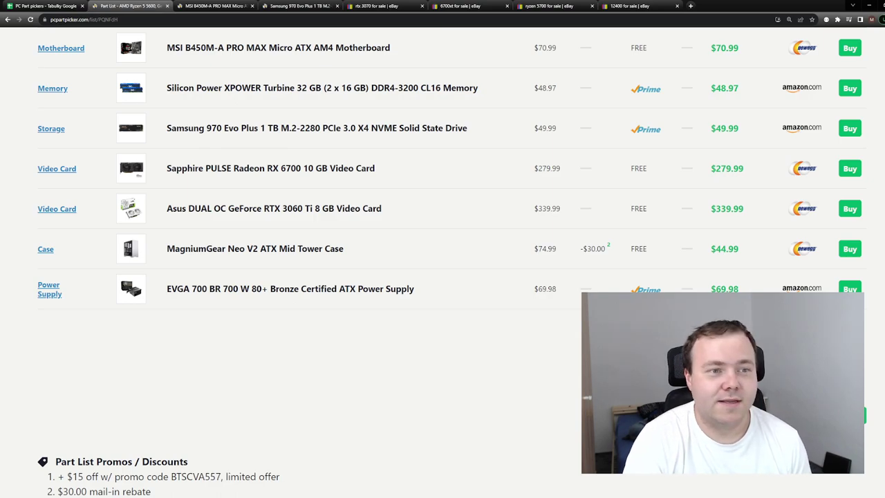
pyautogui.scroll(-1, 290, 207)
pyautogui.scroll(1, 291, 207)
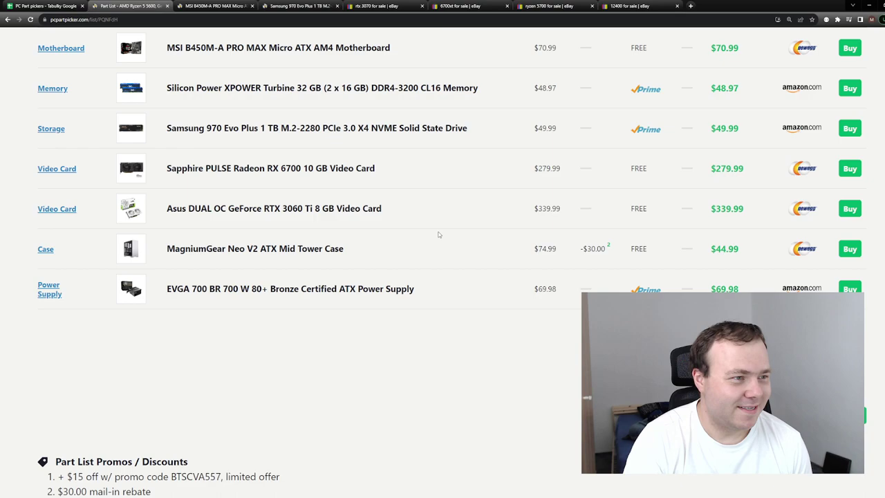
# Open the MagniumGear Neo V2 ATX case product page from the part list in a new tab and switch to it.
pyautogui.scroll(-1, 447, 247)
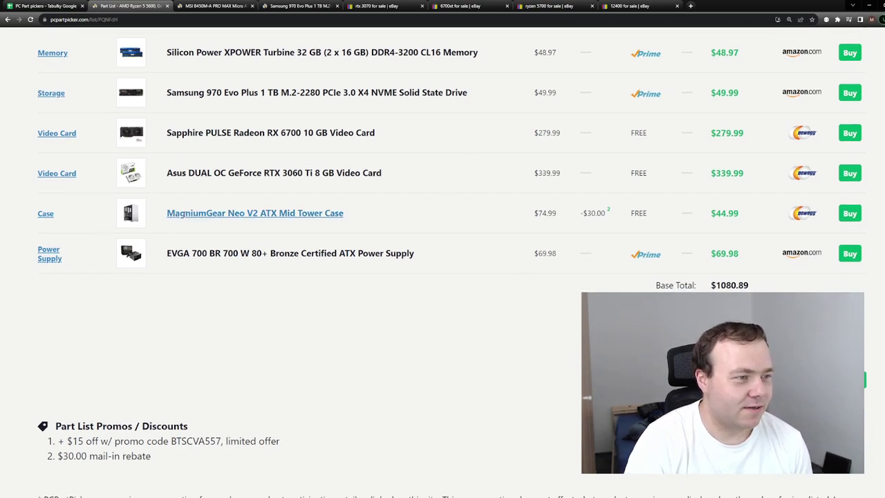
pyautogui.moveTo(161, 217); pyautogui.dragTo(421, 213)
pyautogui.middleClick(307, 214)
pyautogui.click(397, 6)
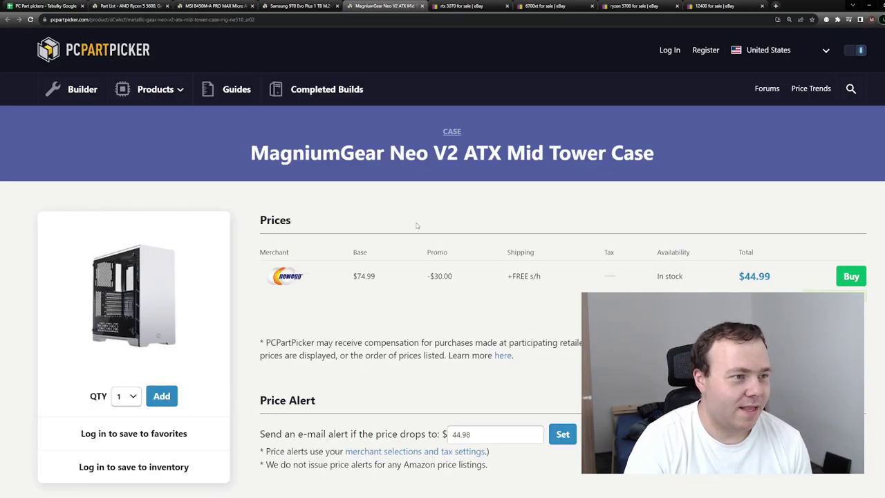
# Check the MagniumGear case's merchant price, color options and price history, and return to the start of its page.
pyautogui.scroll(-2, 418, 225)
pyautogui.scroll(-3, 412, 239)
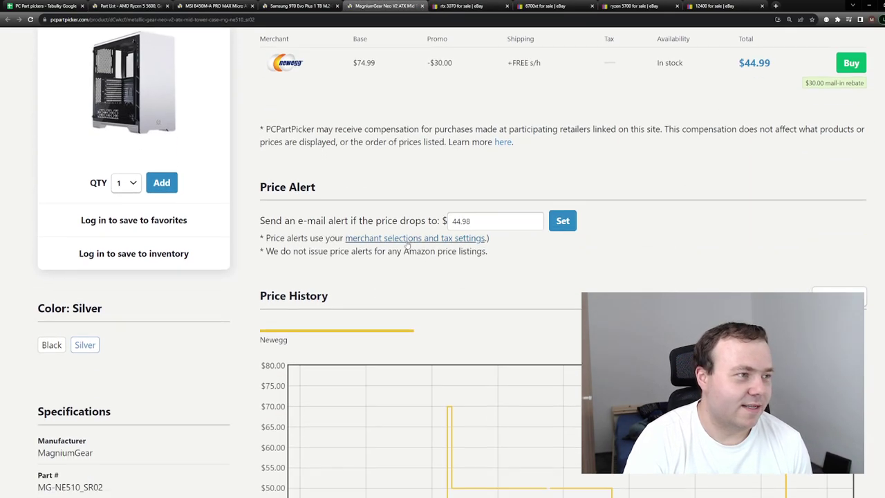
pyautogui.scroll(5, 408, 248)
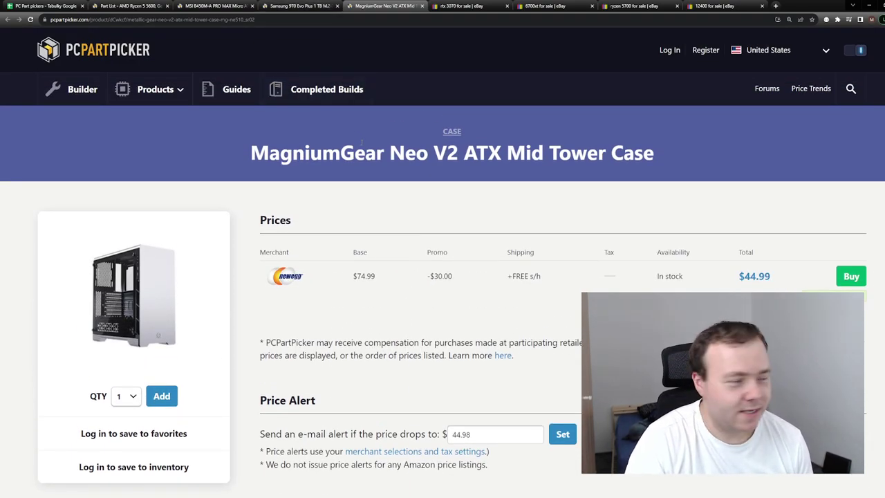
pyautogui.scroll(-1, 366, 290)
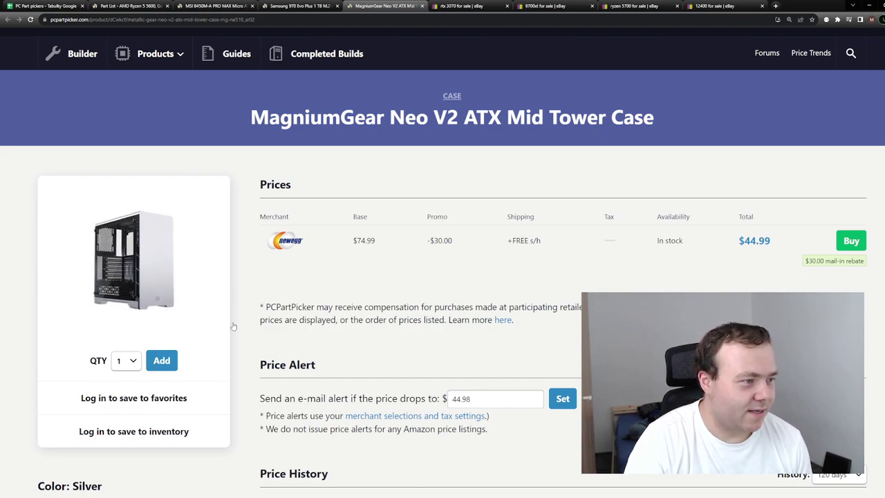
pyautogui.scroll(-3, 417, 303)
pyautogui.scroll(4, 415, 305)
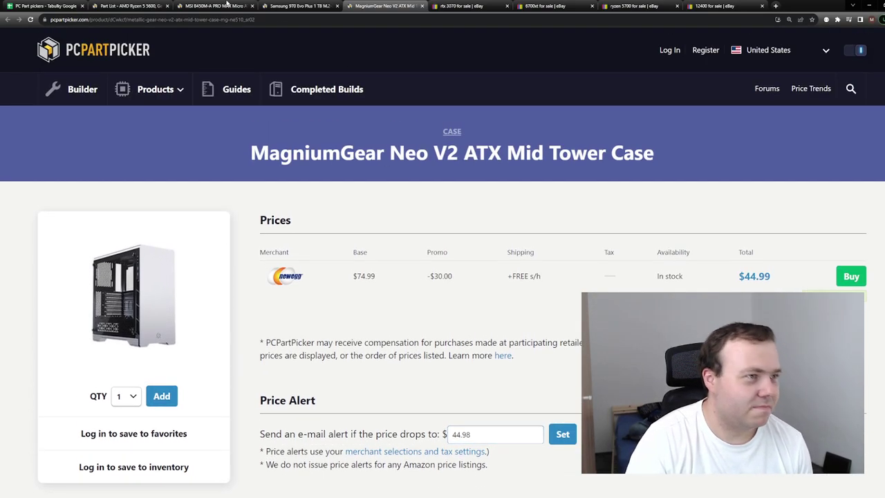
# Return to the part list and open the EVGA 700 BR power supply product page in a new tab.
pyautogui.click(292, 5)
pyautogui.click(211, 5)
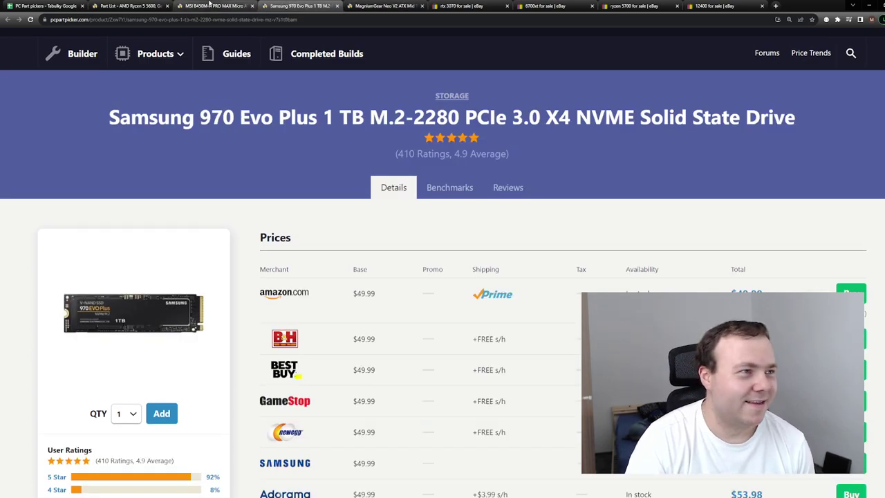
pyautogui.click(130, 6)
pyautogui.scroll(3, 415, 340)
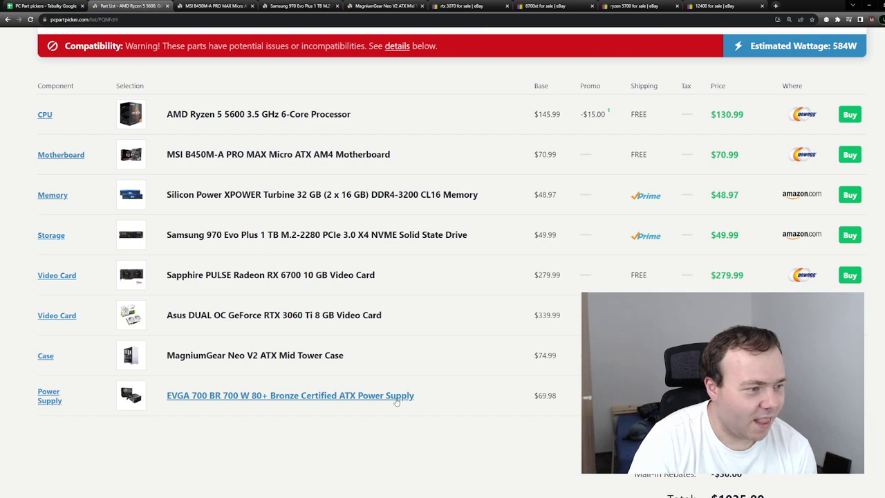
pyautogui.middleClick(397, 399)
pyautogui.click(477, 5)
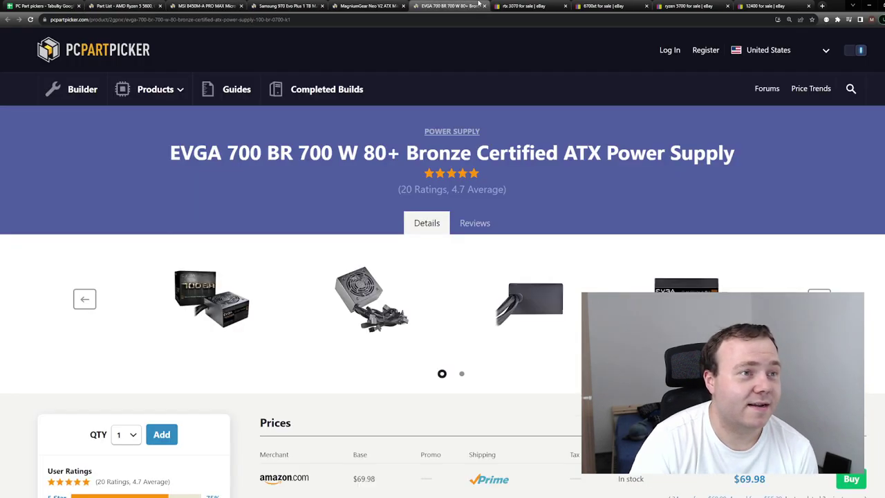
# Examine the EVGA power supply's ratings, merchant prices, connector options, specifications and price history chart.
pyautogui.scroll(-3, 370, 241)
pyautogui.scroll(3, 394, 274)
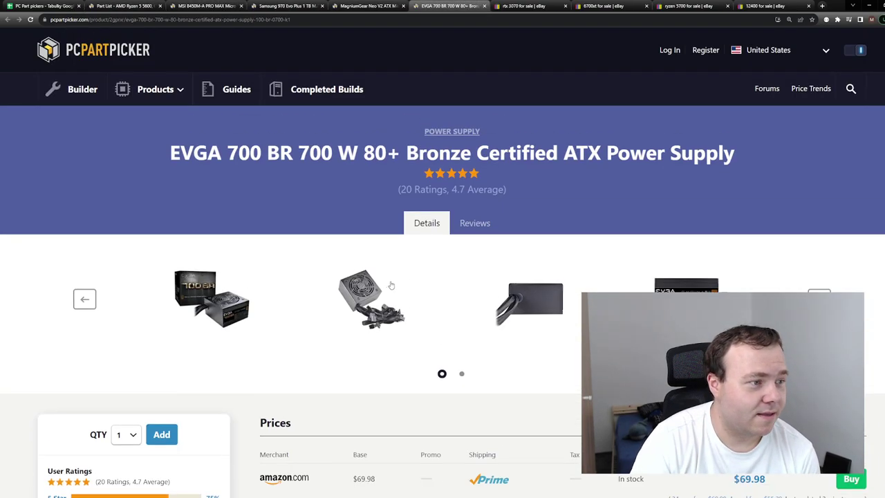
pyautogui.scroll(-2, 365, 290)
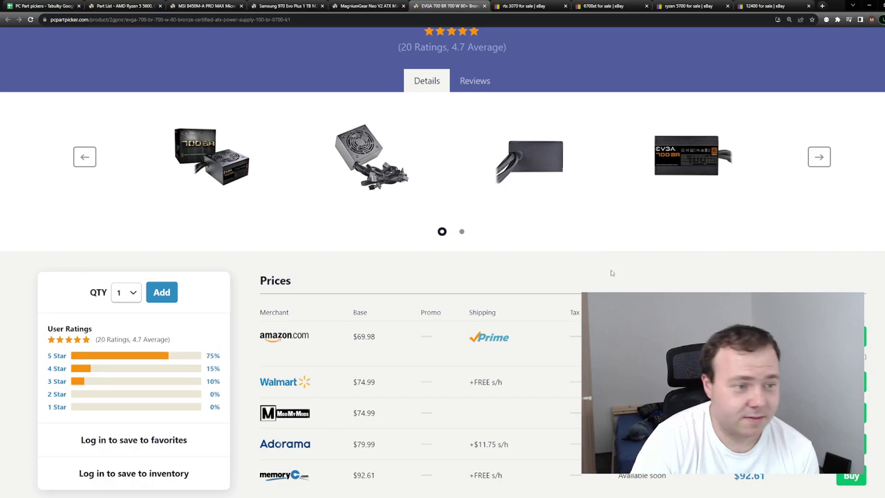
pyautogui.scroll(-2, 611, 272)
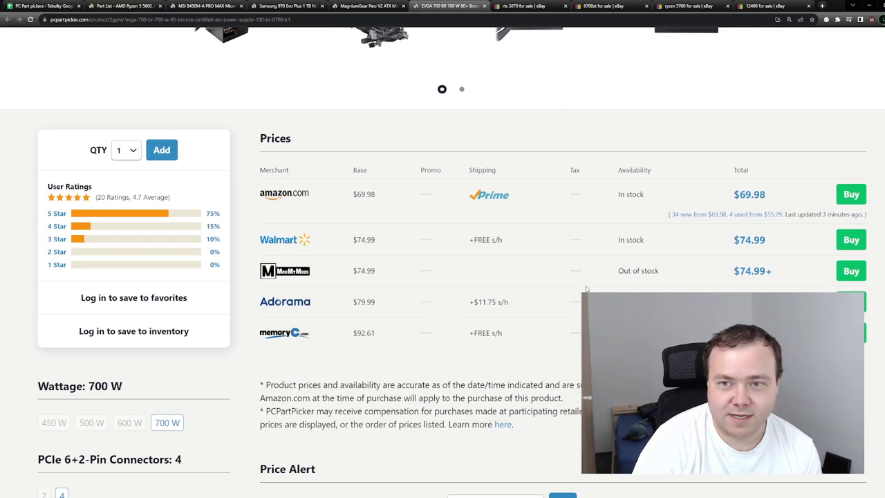
pyautogui.scroll(-3, 585, 288)
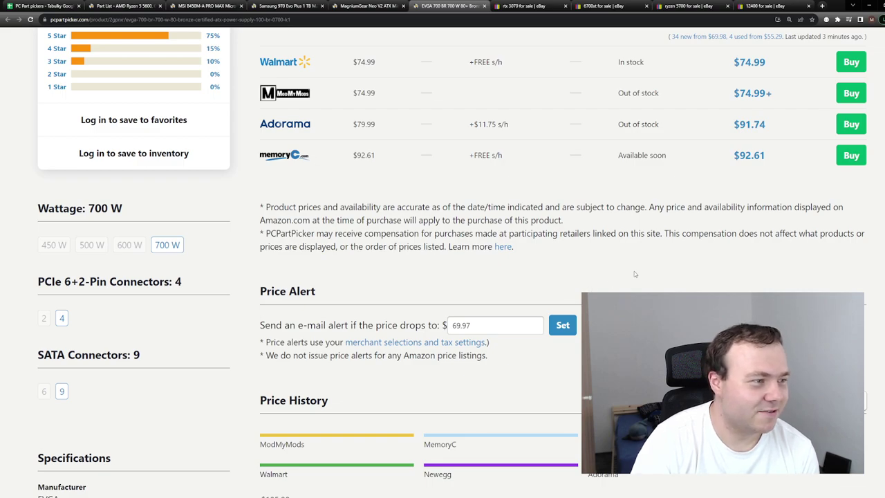
pyautogui.scroll(-3, 635, 274)
pyautogui.scroll(-3, 646, 276)
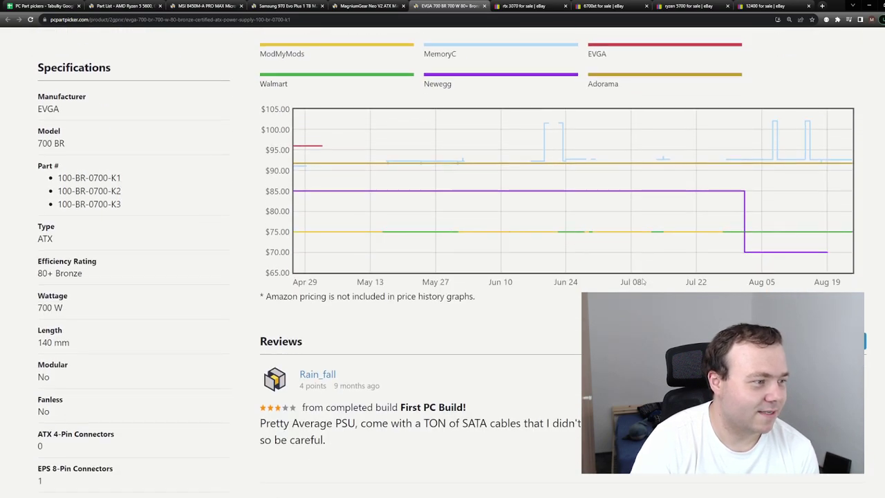
pyautogui.scroll(6, 638, 280)
pyautogui.scroll(5, 635, 282)
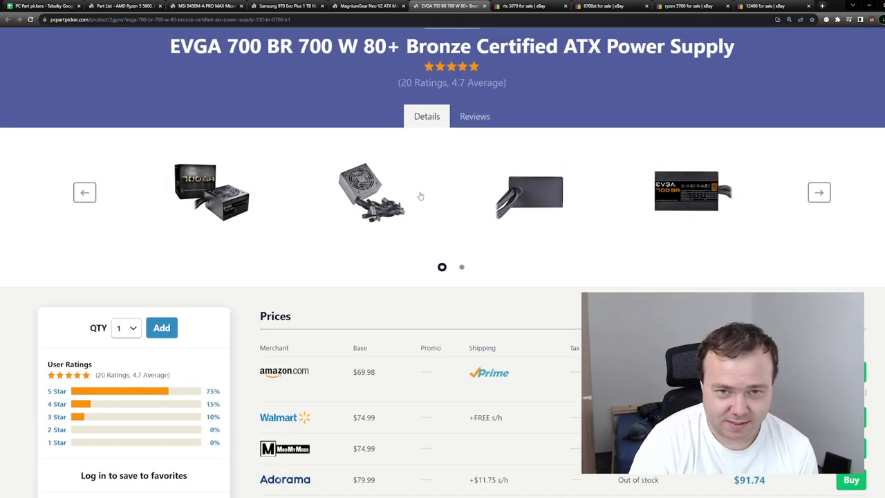
# Go back to the part list and review its full set of components, compatibility notice and estimated wattage.
pyautogui.click(125, 6)
pyautogui.scroll(1, 423, 343)
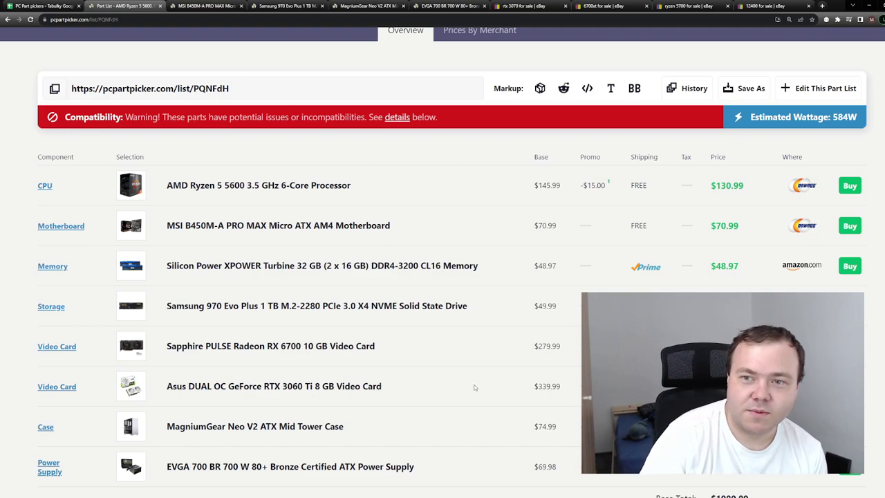
pyautogui.scroll(2, 498, 366)
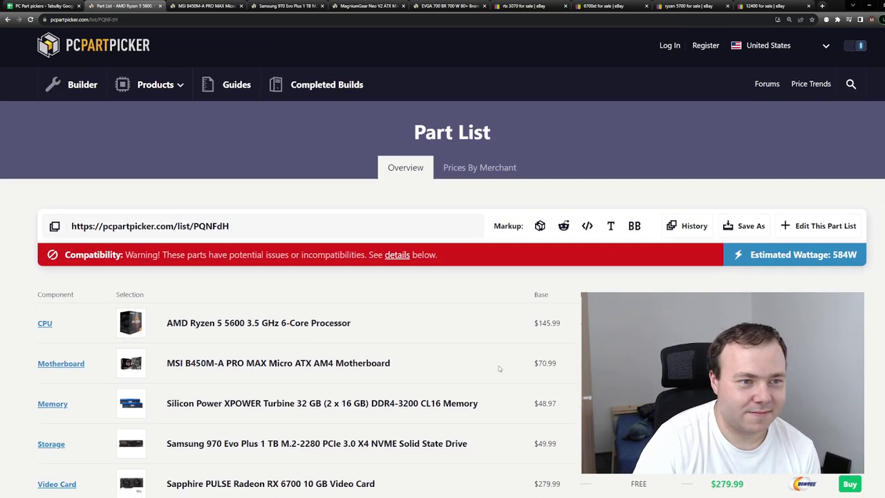
pyautogui.scroll(-3, 498, 368)
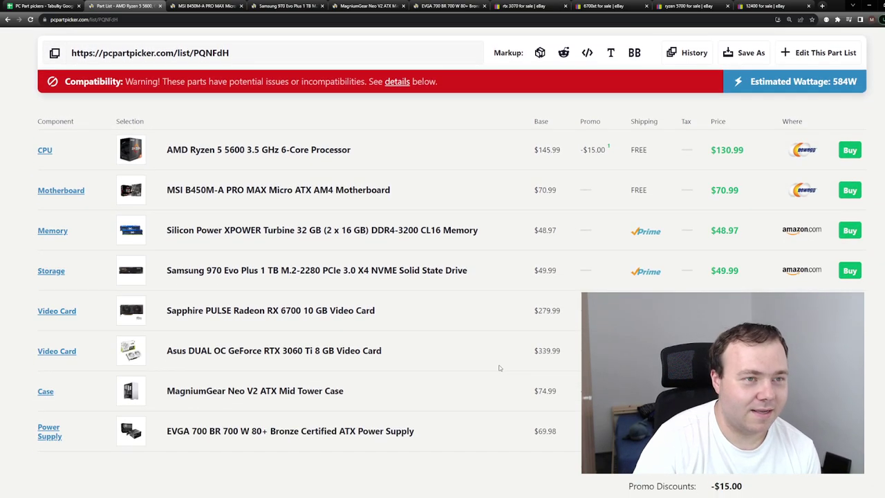
# Switch to the eBay sold listings for the RTX 3070 and compare the recent selling prices.
pyautogui.click(524, 5)
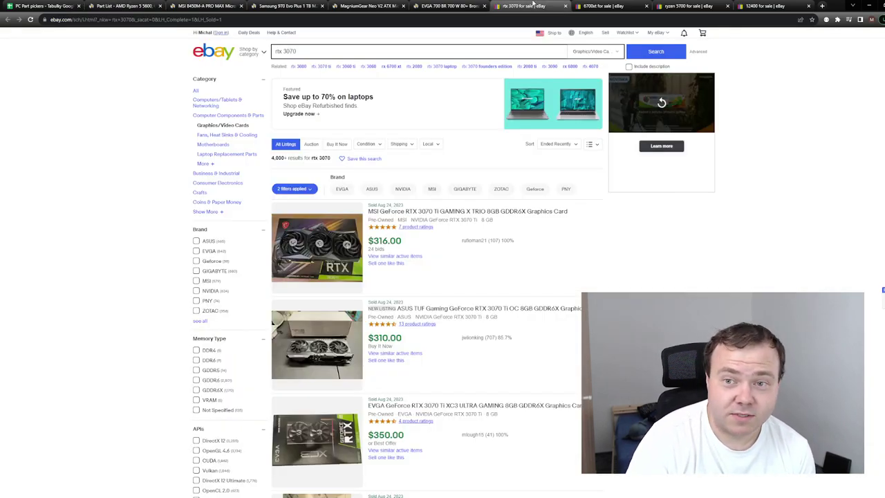
pyautogui.scroll(-3, 569, 198)
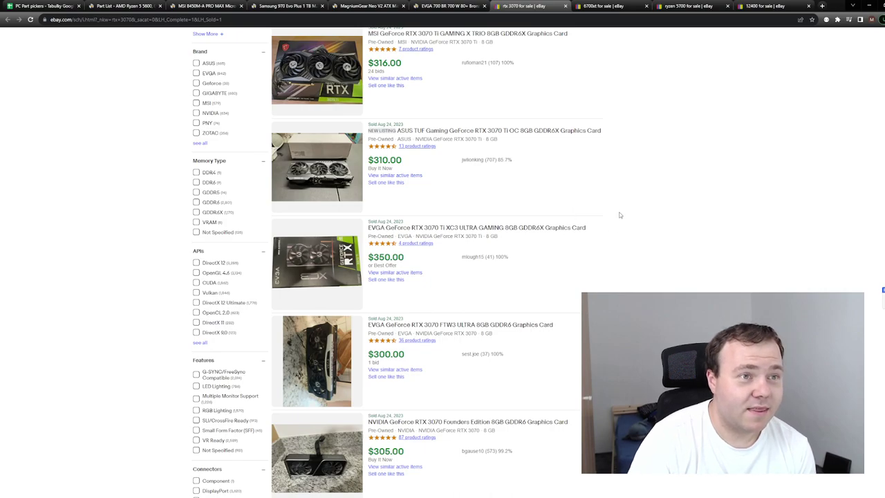
pyautogui.scroll(-7, 619, 212)
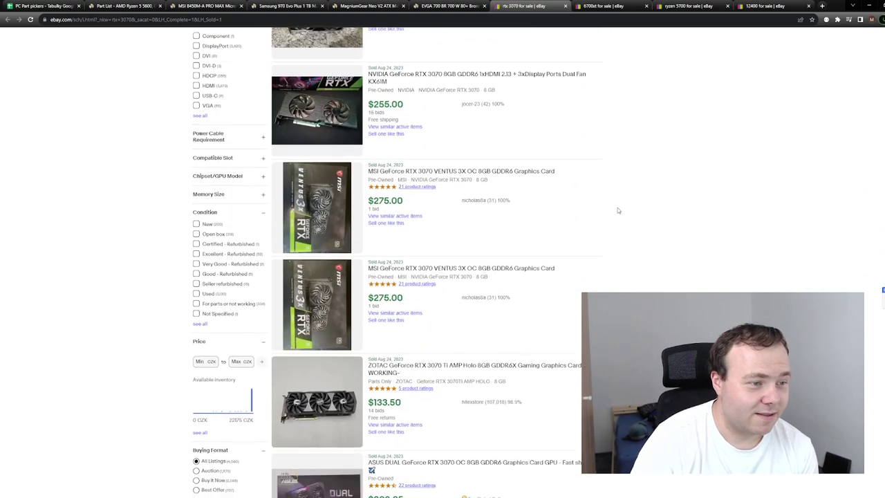
pyautogui.scroll(-1, 618, 210)
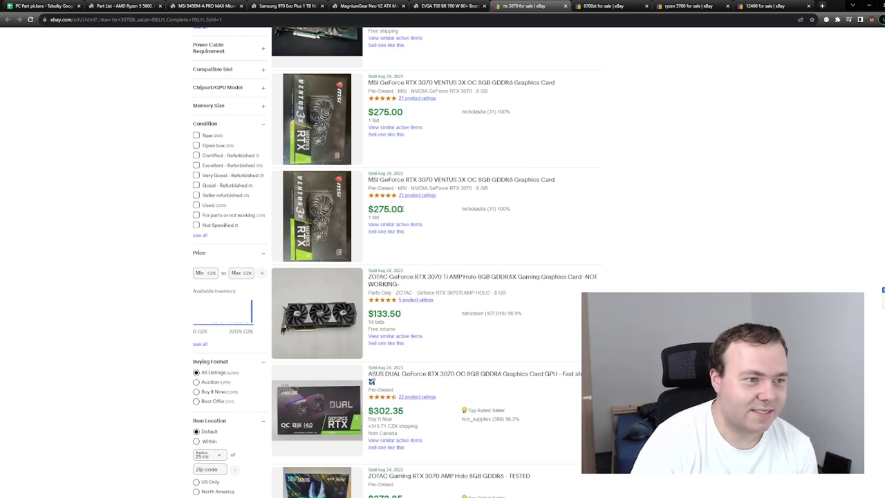
pyautogui.scroll(-1, 612, 227)
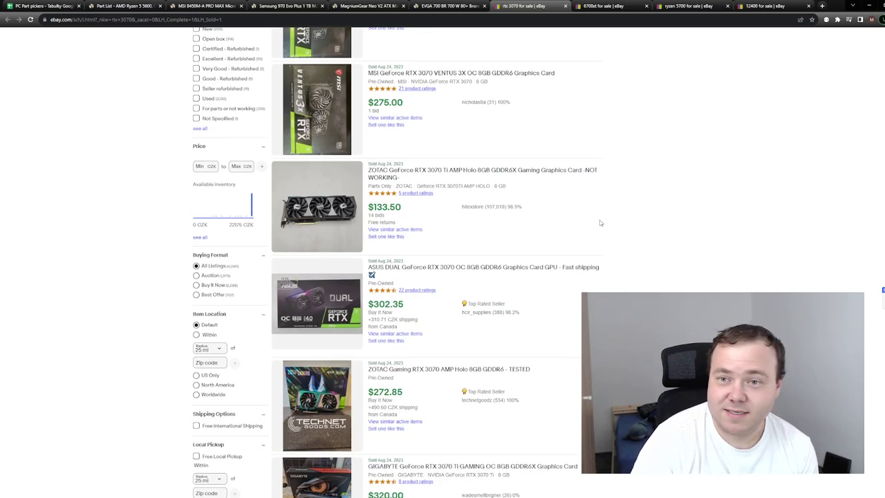
# Highlight the $275.00 price of the sold MSI RTX 3070 VENTUS 3X listing, and clear the selection.
pyautogui.scroll(-1, 599, 221)
pyautogui.scroll(1, 562, 227)
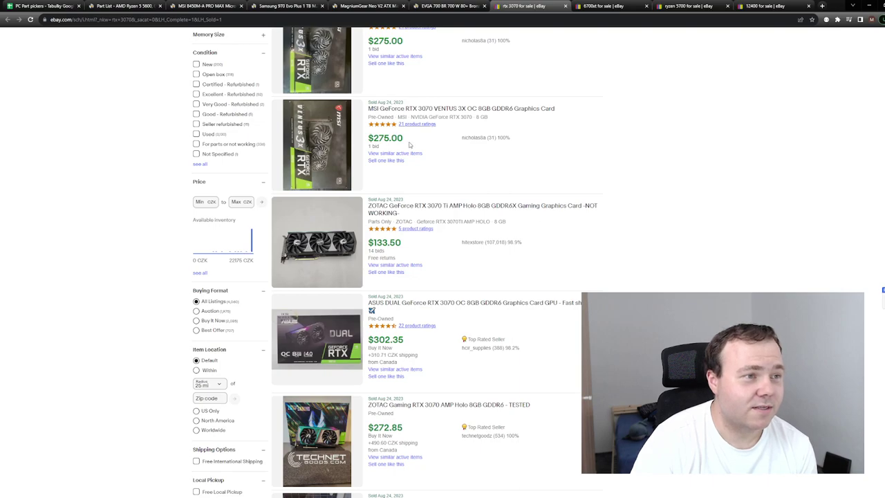
pyautogui.moveTo(410, 144); pyautogui.dragTo(369, 139)
pyautogui.click(393, 139)
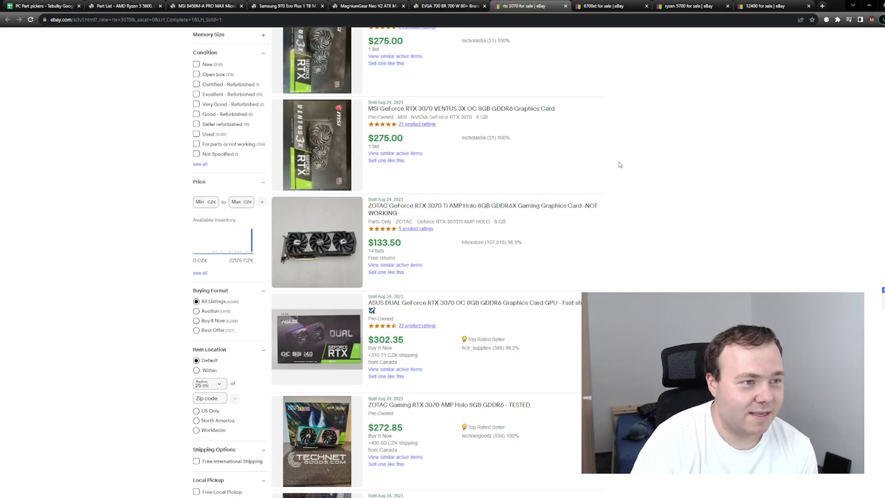
# Compare the sold prices of further RTX 3070 and 3070 Ti cards deeper in the eBay results.
pyautogui.scroll(-10, 618, 161)
pyautogui.scroll(-1, 621, 166)
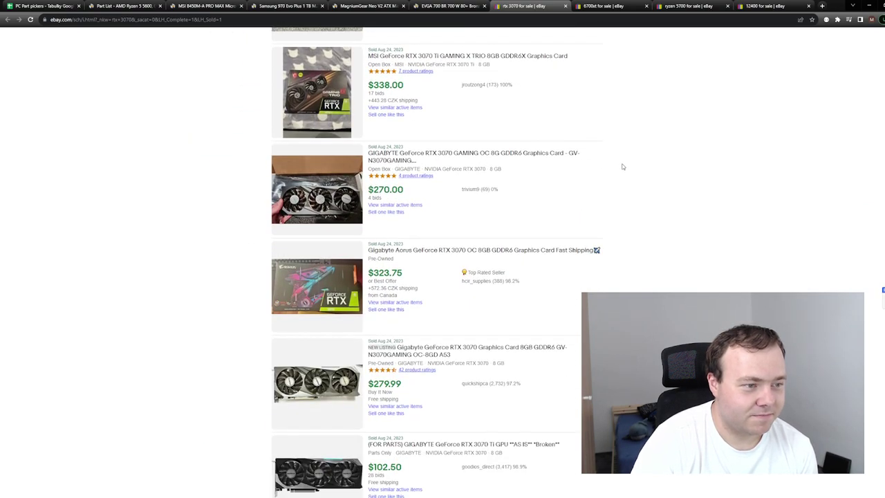
pyautogui.scroll(-2, 622, 167)
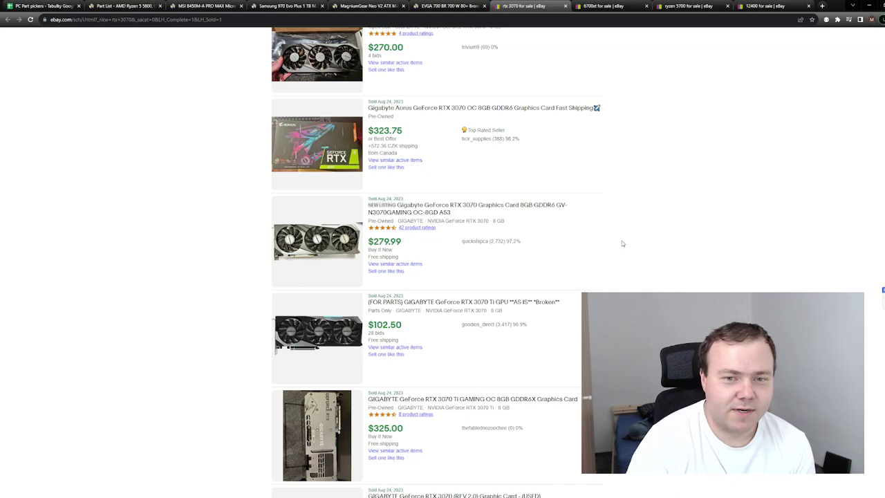
pyautogui.scroll(2, 643, 230)
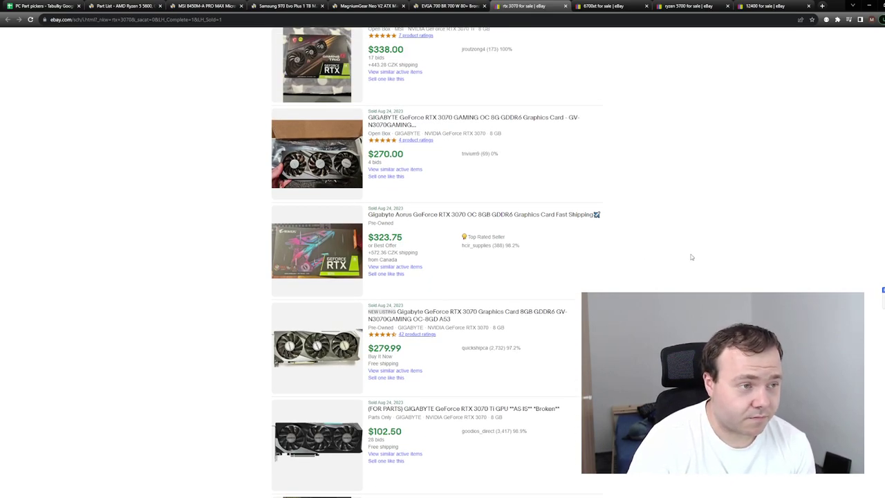
pyautogui.scroll(5, 691, 257)
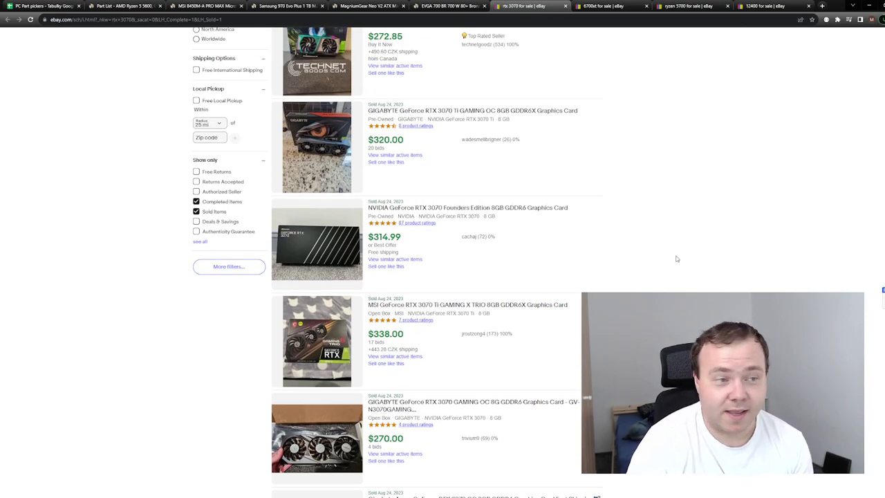
# Recheck the sold prices of the ZOTAC, ASUS, GIGABYTE and MSI RTX 3070 and 3070 Ti listings.
pyautogui.scroll(3, 652, 238)
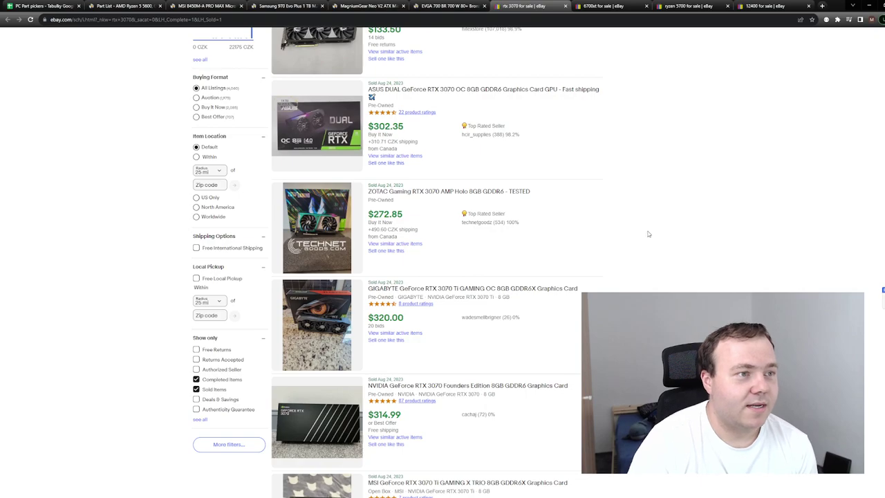
pyautogui.scroll(3, 607, 237)
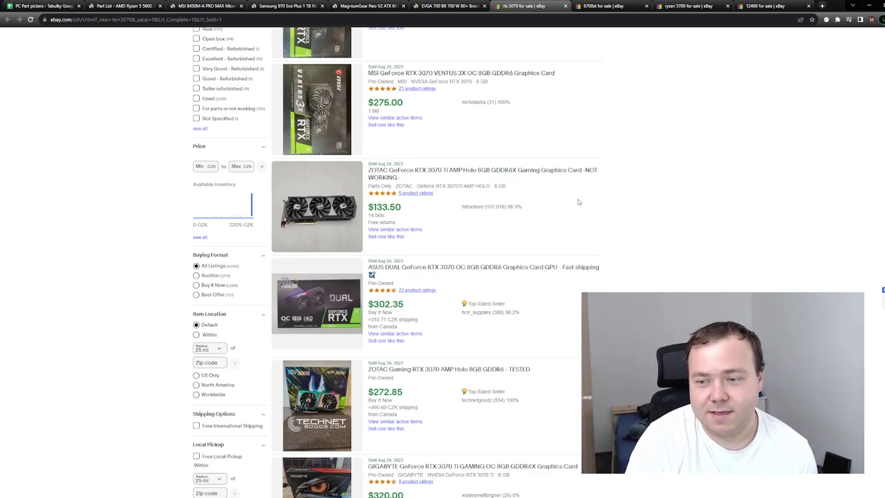
pyautogui.scroll(-3, 627, 200)
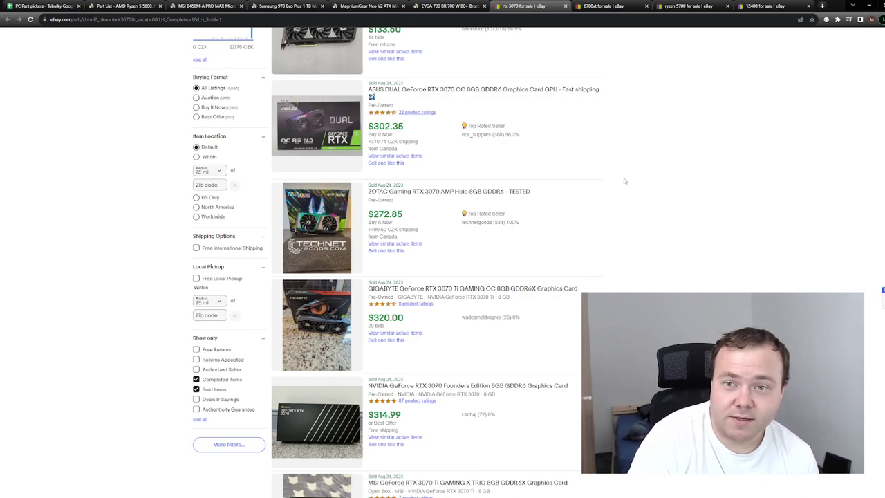
pyautogui.scroll(-1, 623, 180)
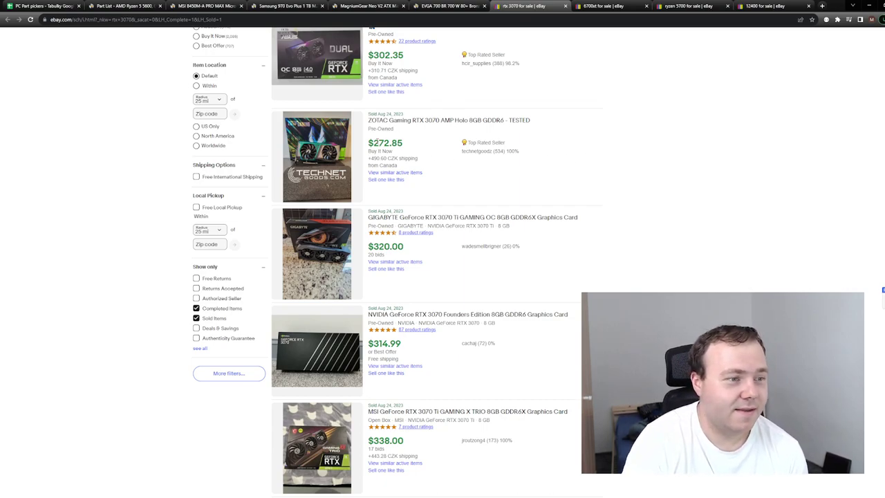
pyautogui.scroll(-3, 638, 216)
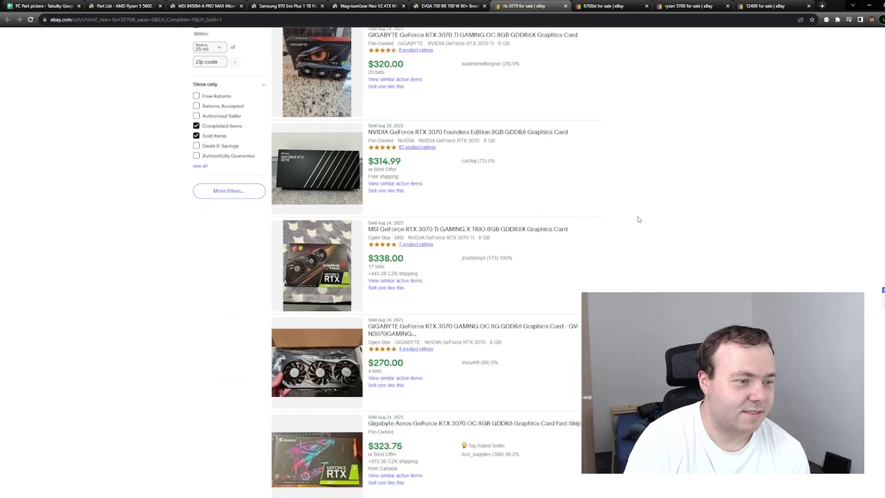
pyautogui.scroll(-2, 638, 219)
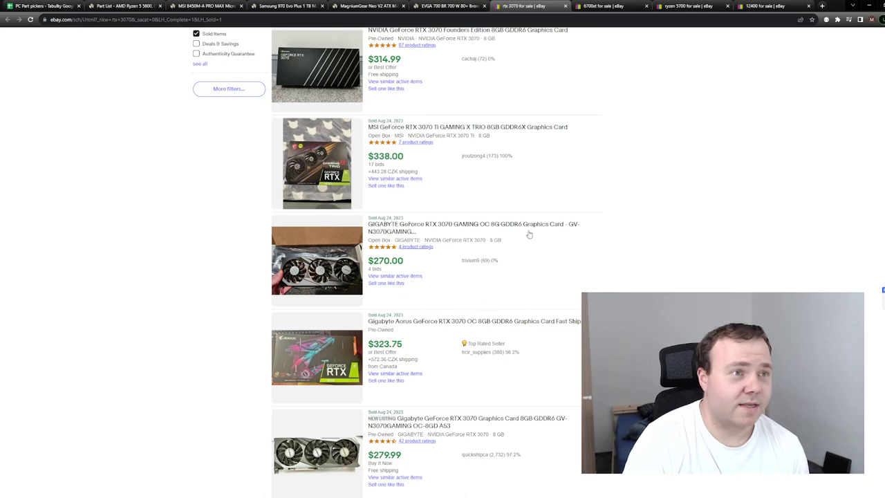
# Switch to the eBay sold listings for the 6700xt and compare the most recent selling prices.
pyautogui.click(605, 6)
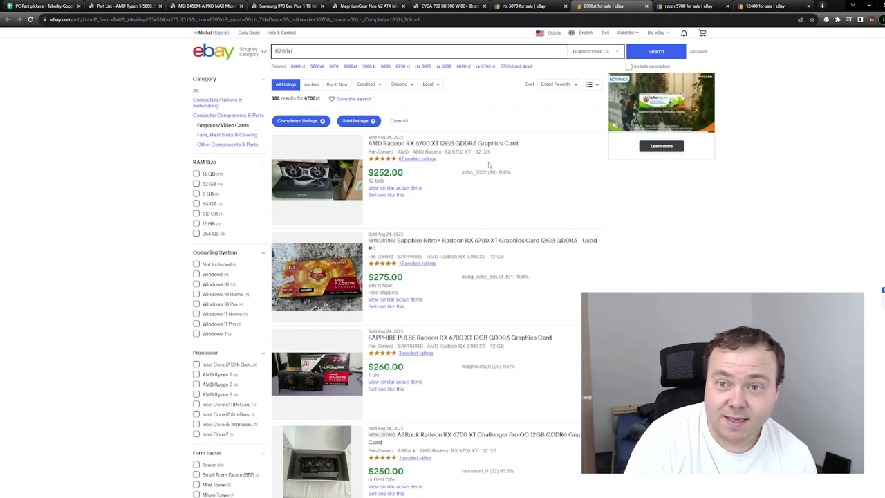
pyautogui.scroll(-2, 484, 169)
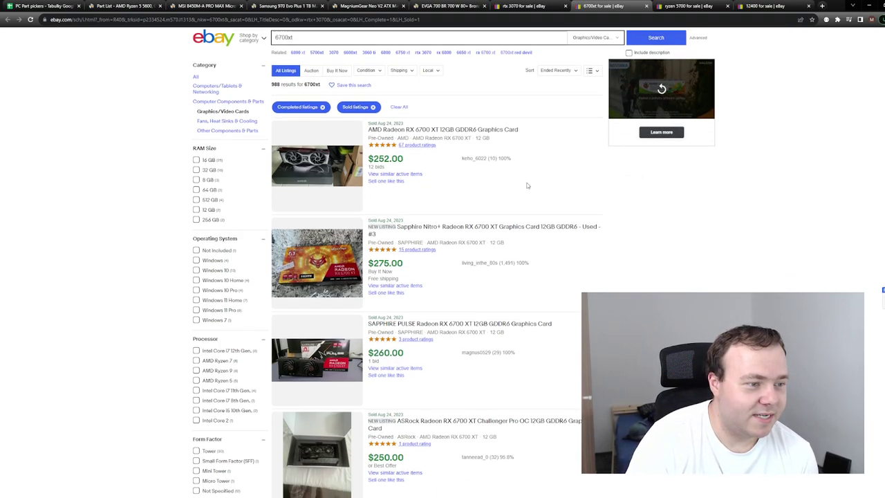
pyautogui.scroll(-2, 528, 180)
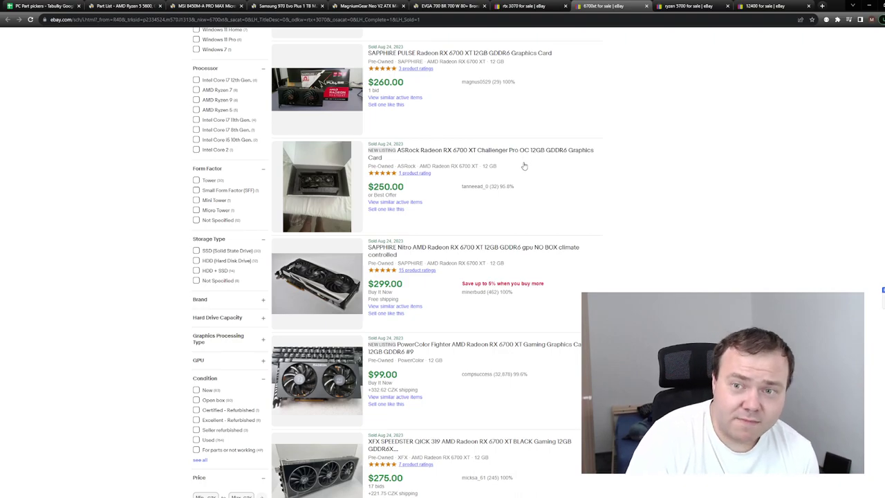
pyautogui.scroll(-2, 524, 161)
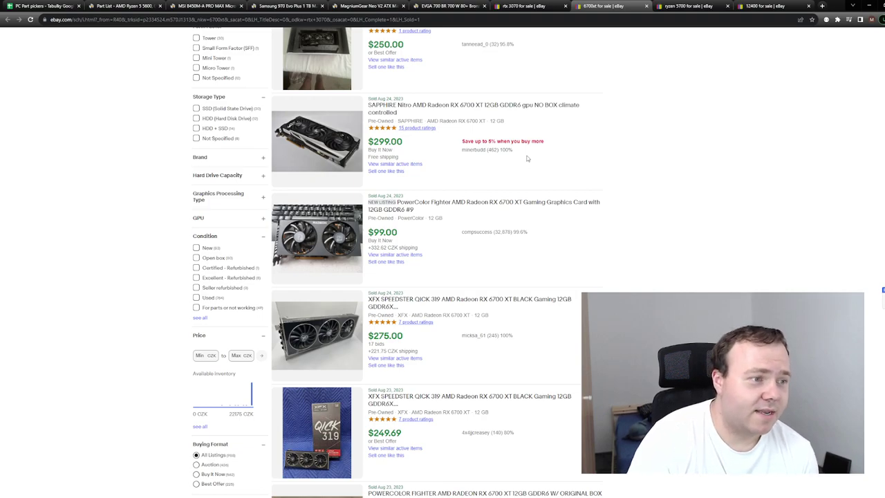
pyautogui.scroll(-2, 525, 158)
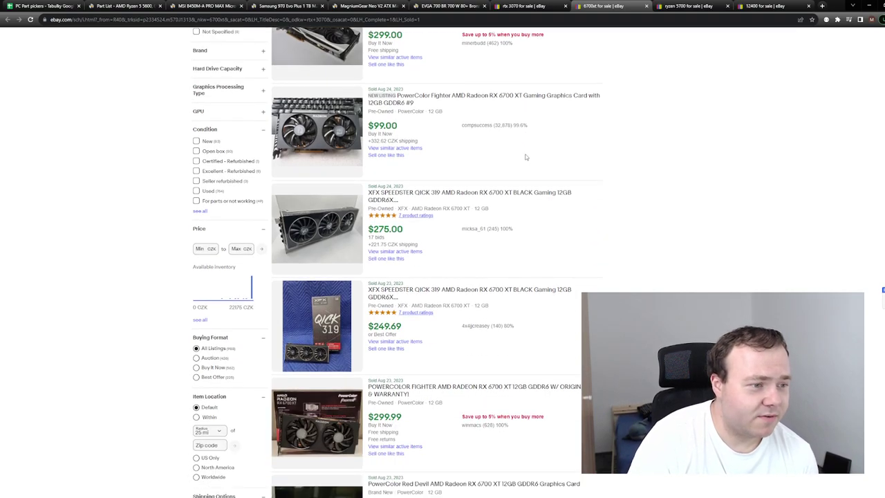
pyautogui.scroll(-4, 525, 157)
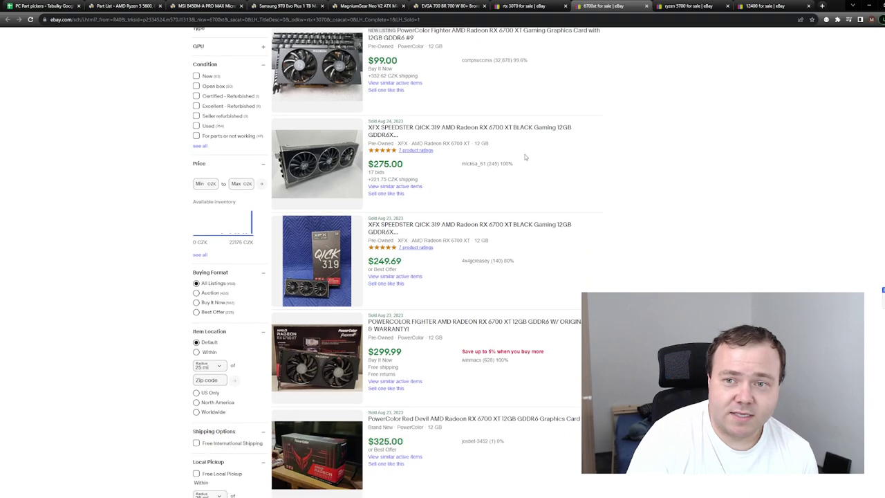
# Highlight the $249.69 price of the sold XFX SPEEDSTER QICK 319 RX 6700 XT listing, and clear the selection.
pyautogui.scroll(1, 490, 184)
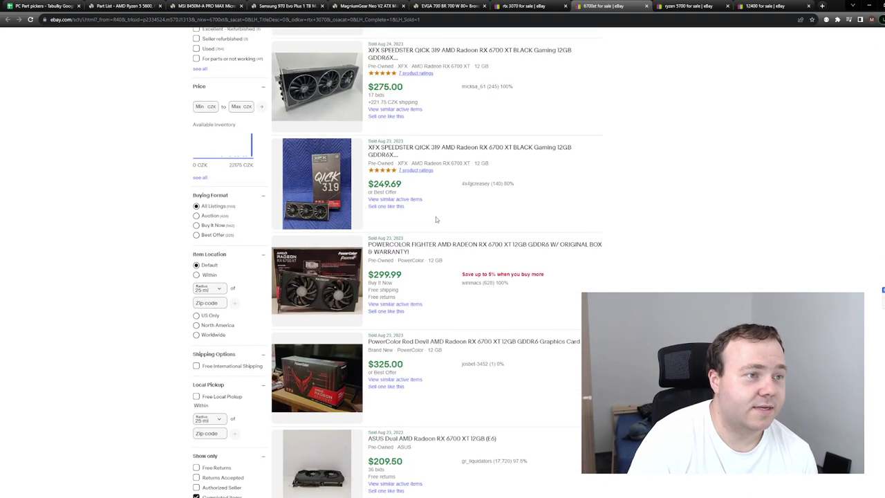
pyautogui.moveTo(401, 185); pyautogui.dragTo(365, 184)
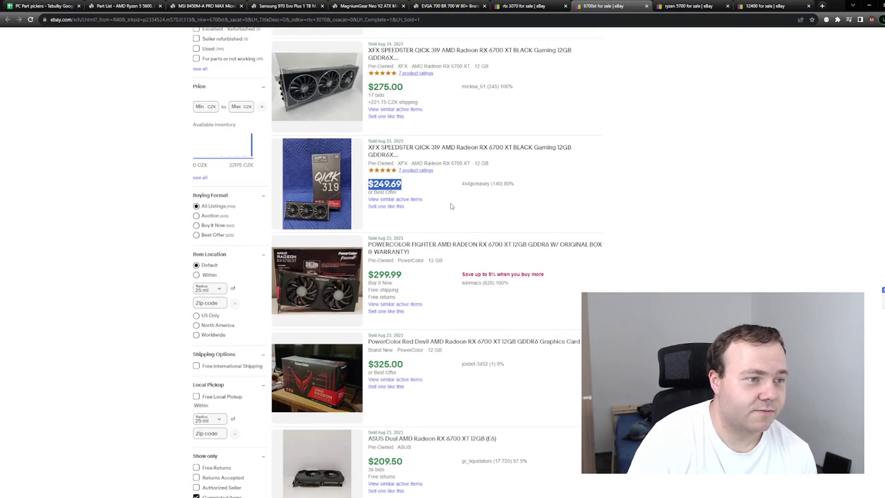
pyautogui.click(599, 226)
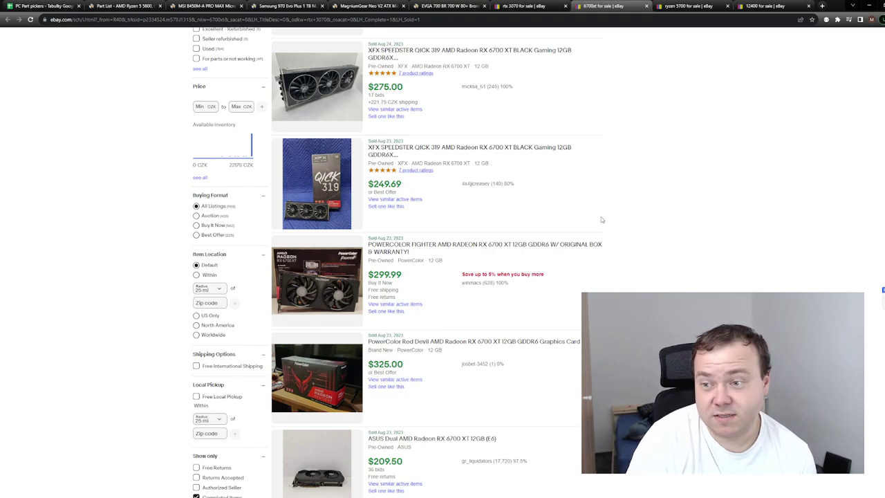
# Compare the sold prices of further RX 6700 XT cards deeper in the results, and return to the first listing.
pyautogui.scroll(-2, 601, 219)
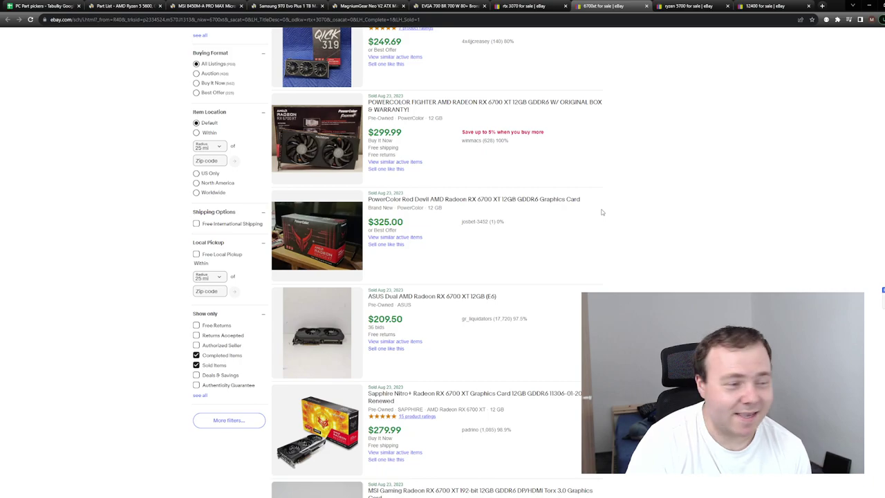
pyautogui.scroll(-2, 600, 211)
pyautogui.scroll(-2, 600, 210)
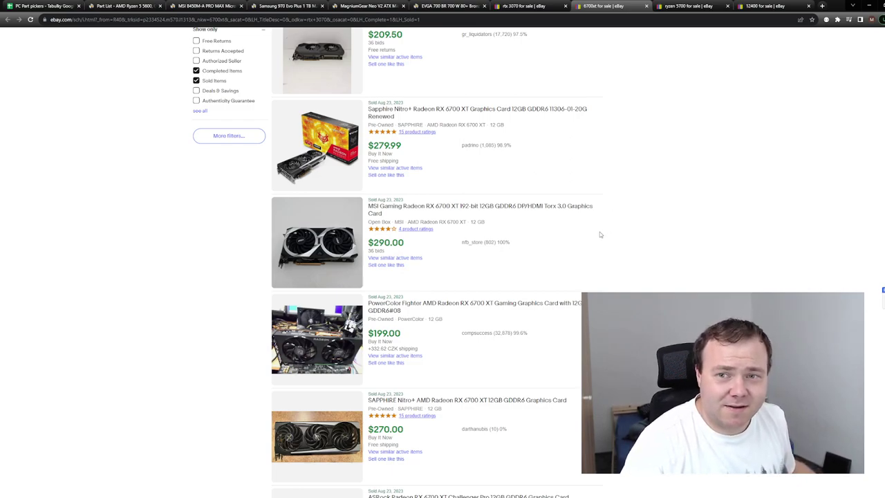
pyautogui.scroll(-2, 601, 249)
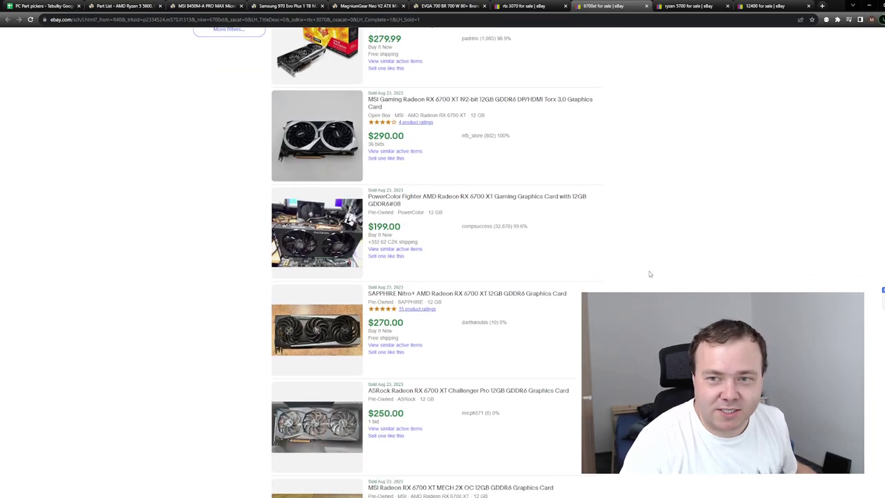
pyautogui.scroll(-2, 648, 277)
pyautogui.scroll(5, 650, 284)
pyautogui.scroll(11, 658, 288)
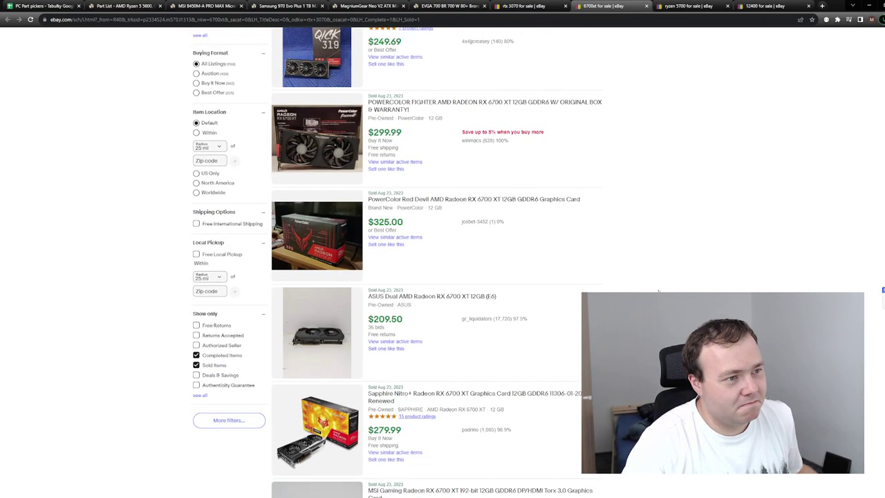
pyautogui.scroll(7, 659, 288)
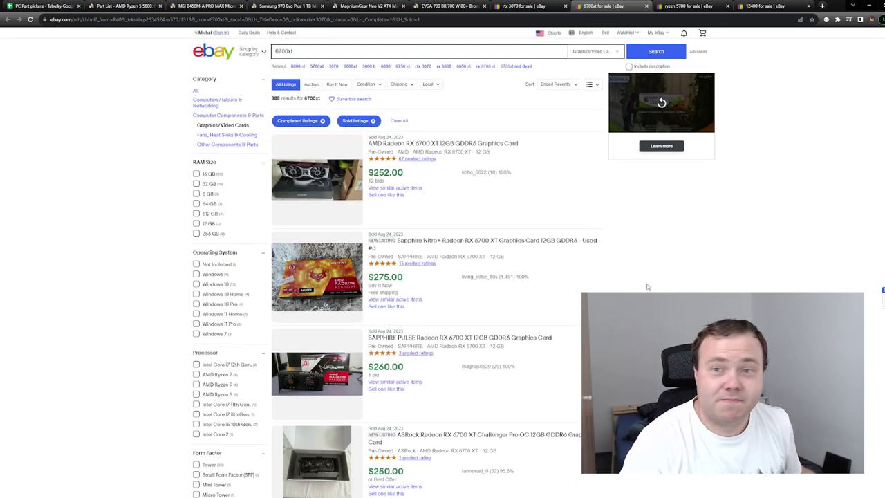
# Switch to the eBay sold listings for the Ryzen 5700 and compare the recent prices of the 5700X and 5700G.
pyautogui.click(719, 5)
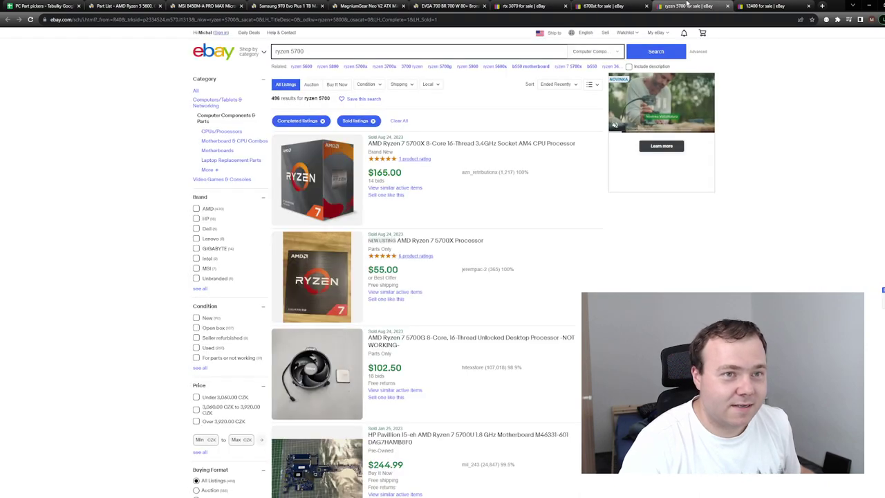
pyautogui.scroll(-2, 613, 246)
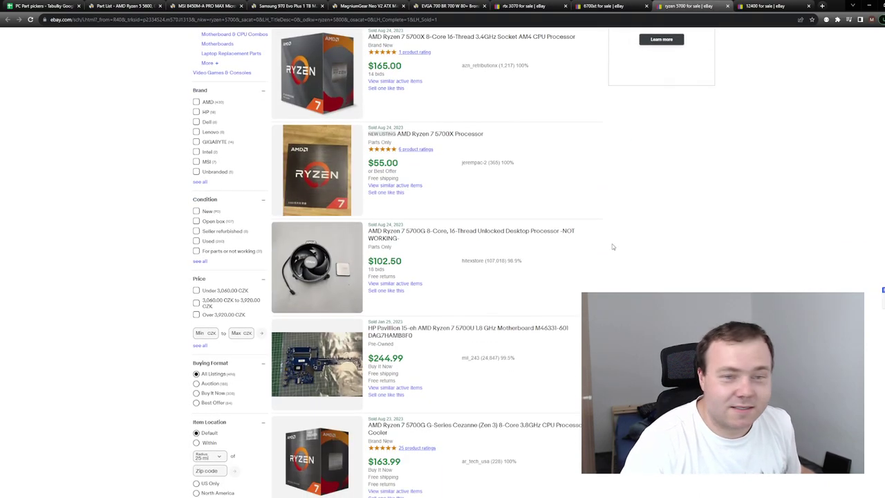
pyautogui.scroll(2, 610, 246)
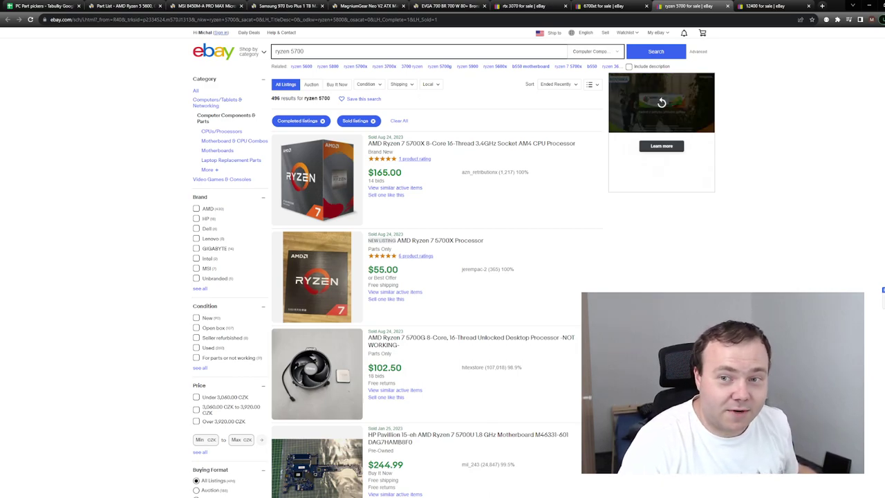
pyautogui.scroll(-2, 628, 285)
pyautogui.scroll(-3, 629, 286)
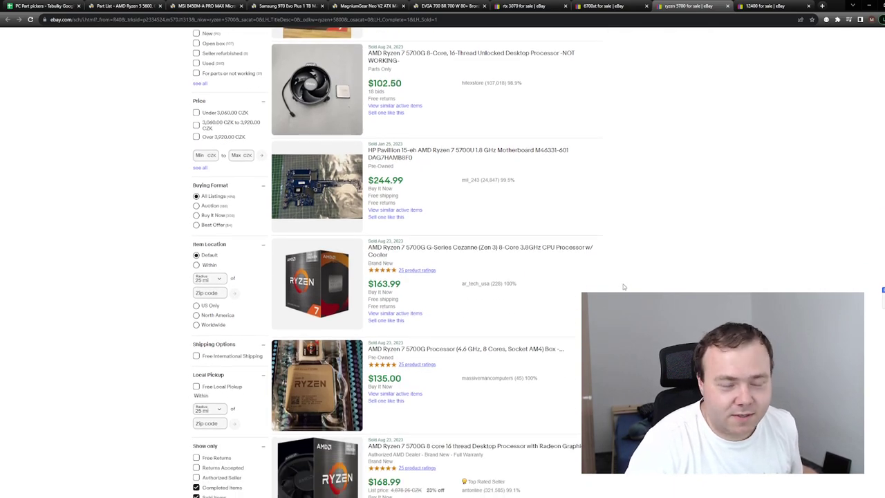
pyautogui.scroll(-1, 623, 286)
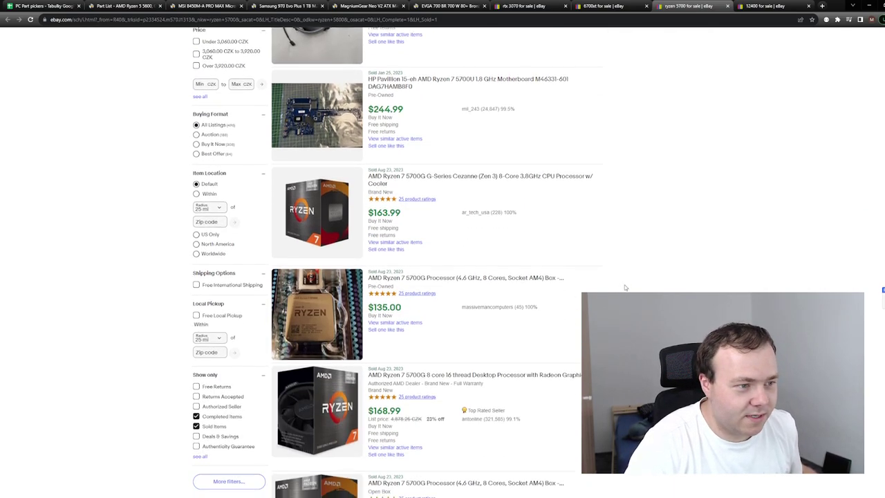
pyautogui.scroll(-1, 630, 289)
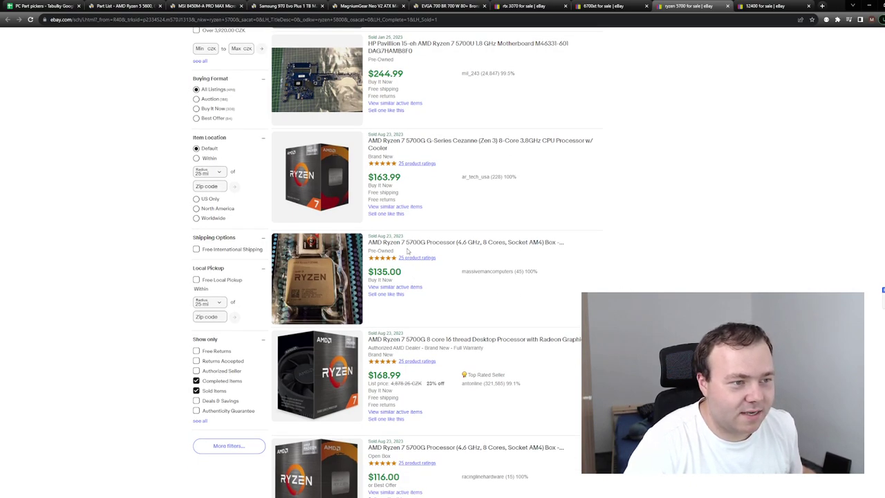
# Examine older Ryzen 7 5700, 5700X and 5700G sales deeper in the results, and return to the first listing.
pyautogui.scroll(-3, 407, 249)
pyautogui.scroll(-5, 409, 240)
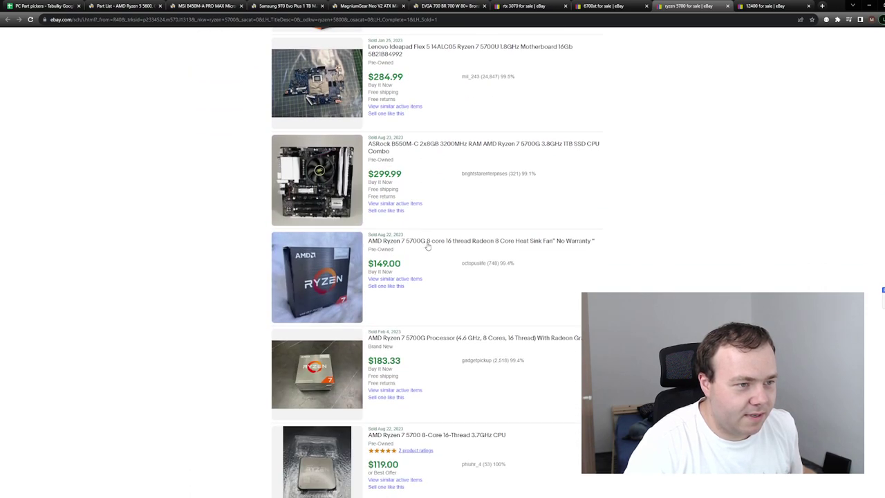
pyautogui.scroll(-4, 423, 242)
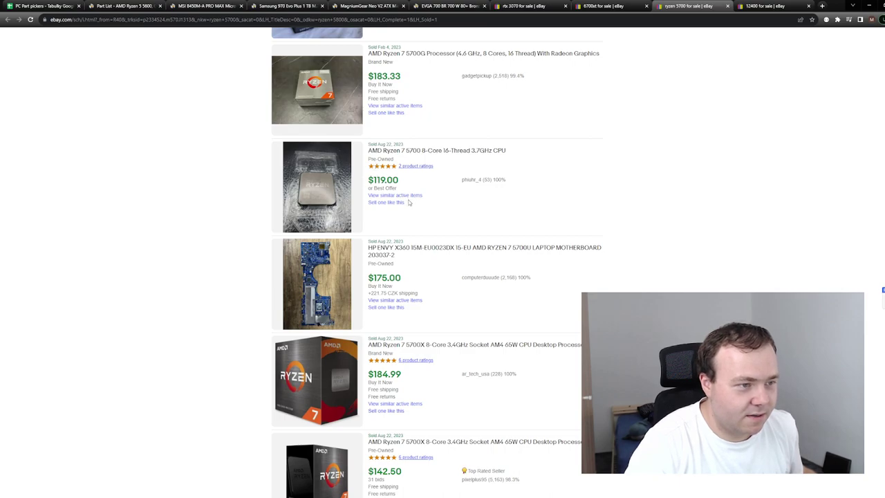
pyautogui.scroll(-3, 415, 197)
pyautogui.scroll(-2, 433, 209)
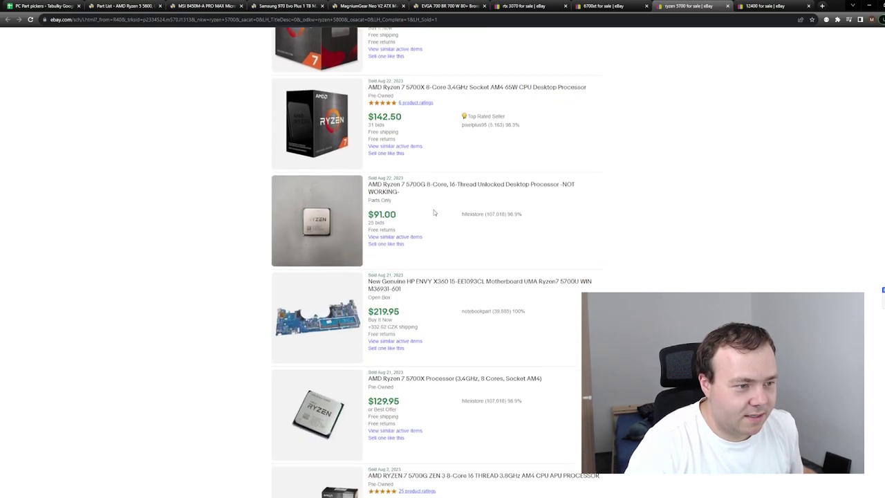
pyautogui.scroll(1, 422, 197)
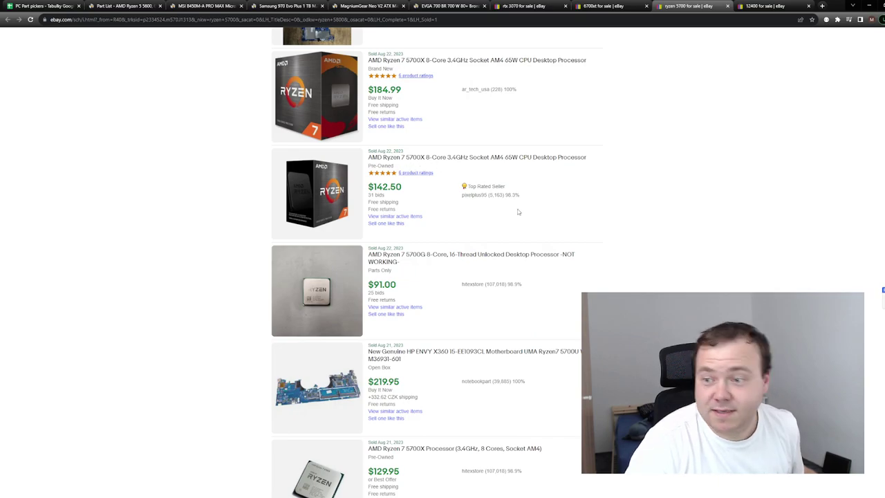
pyautogui.scroll(12, 505, 211)
pyautogui.scroll(10, 495, 215)
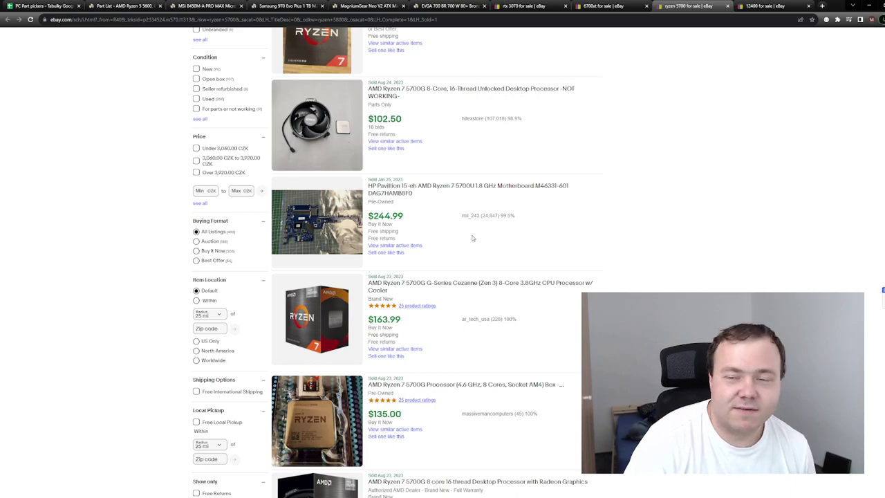
pyautogui.scroll(3, 472, 239)
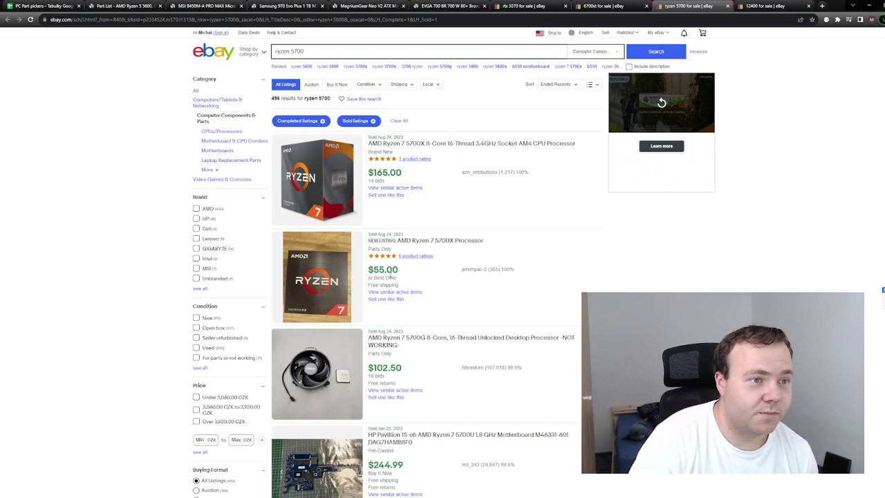
# Recheck the selling prices of the new and pre-owned Ryzen 7 5700G processors among the latest sold listings.
pyautogui.scroll(-5, 414, 269)
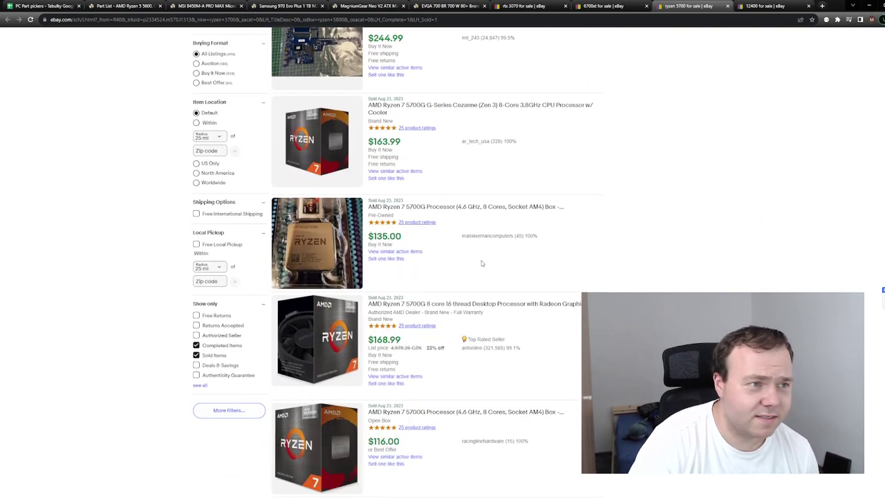
pyautogui.scroll(4, 496, 262)
pyautogui.scroll(2, 496, 267)
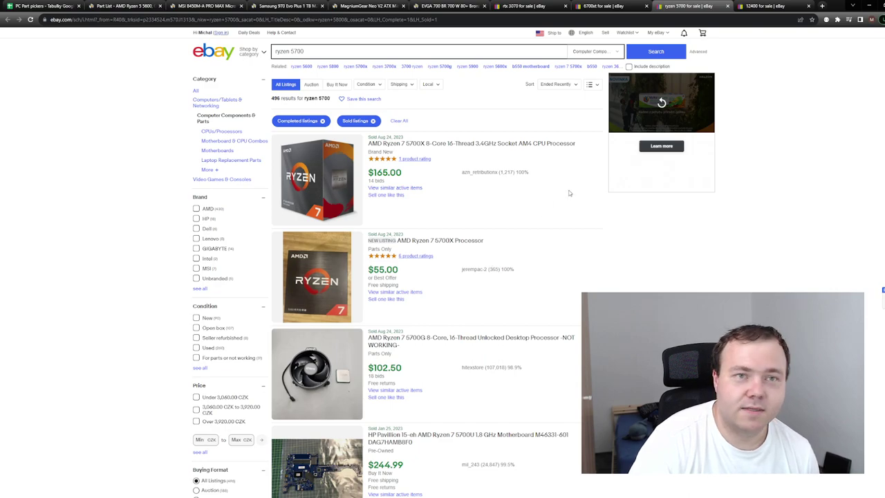
pyautogui.scroll(-6, 596, 276)
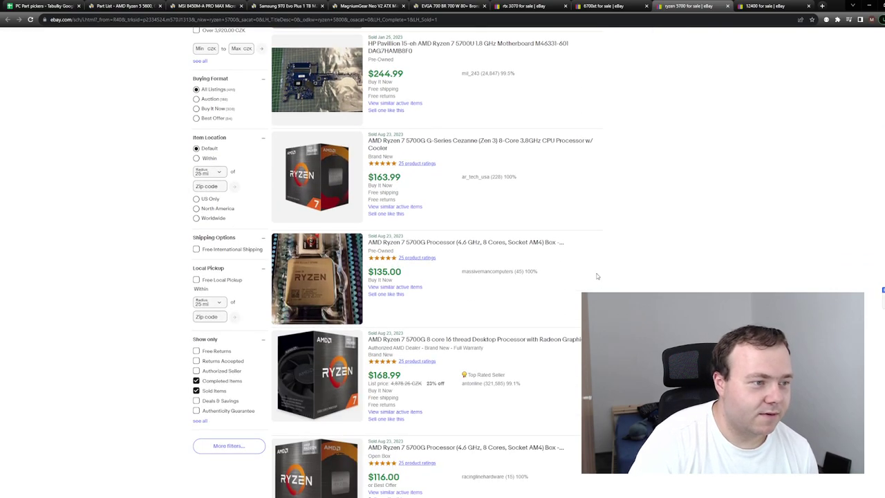
# Switch to the eBay sold listings for the Intel 12400 and compare the latest selling prices of the Core i5-12400F.
pyautogui.scroll(6, 597, 277)
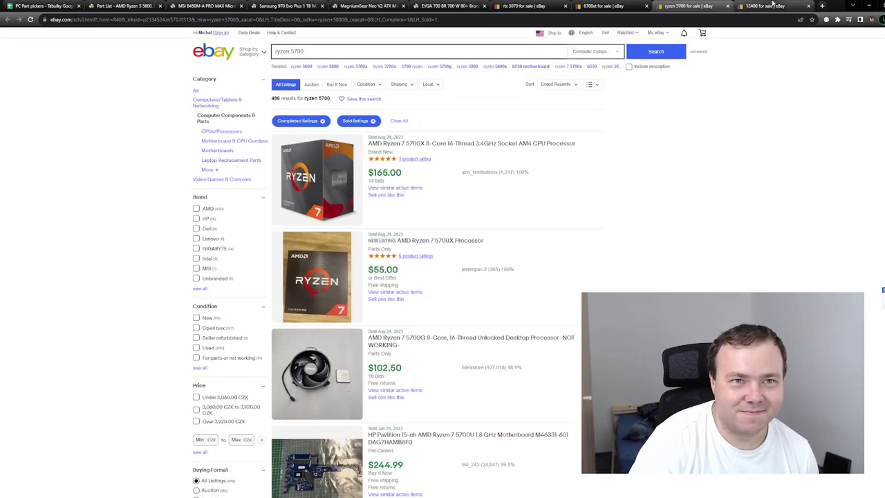
pyautogui.click(773, 6)
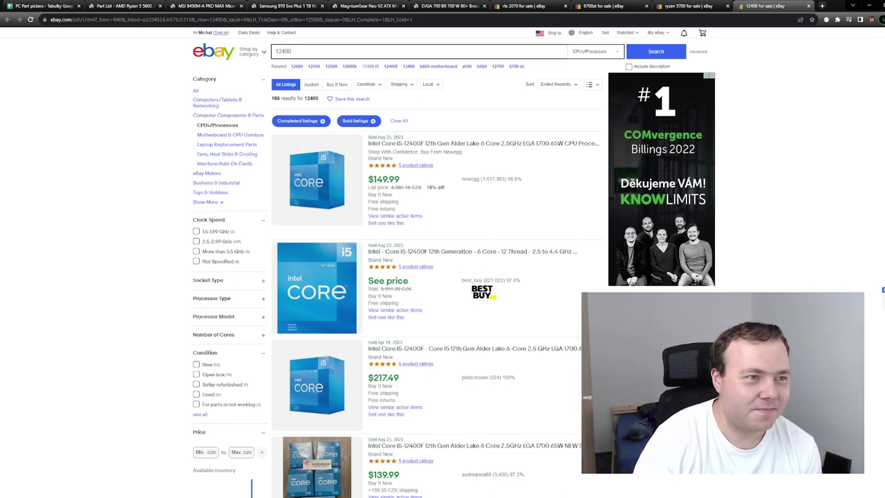
pyautogui.scroll(-1, 467, 291)
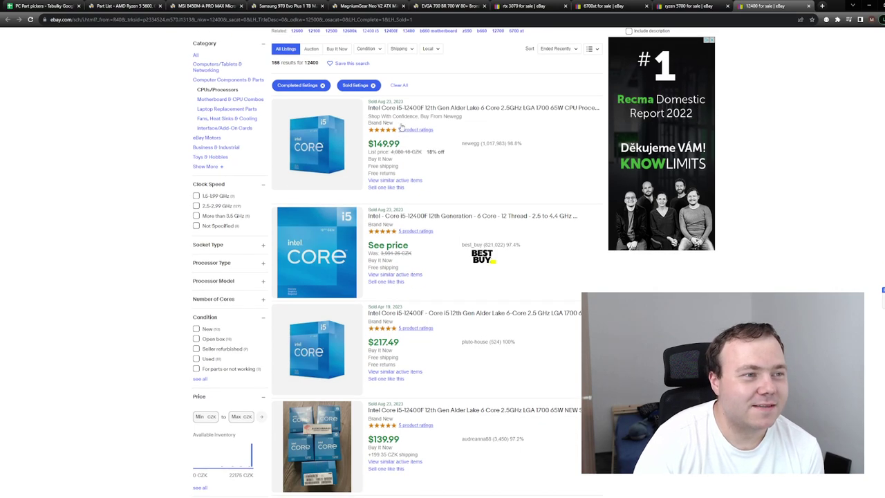
pyautogui.scroll(-3, 467, 292)
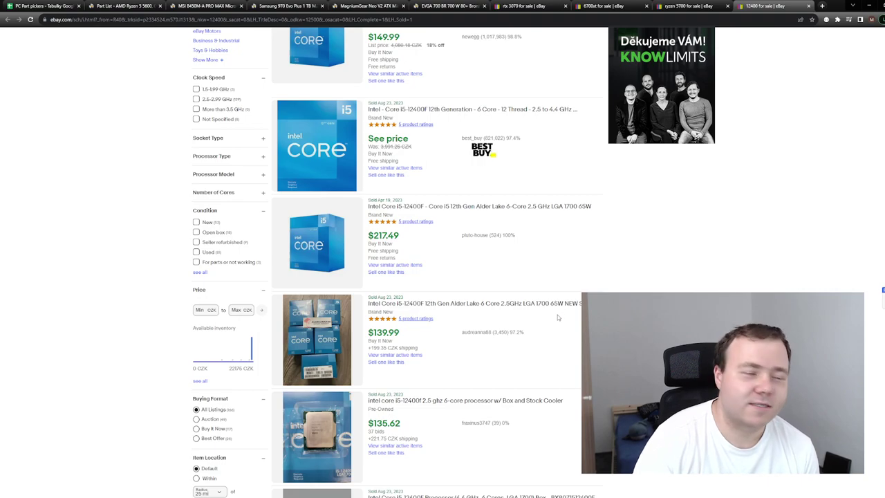
pyautogui.scroll(-1, 435, 262)
pyautogui.scroll(3, 435, 262)
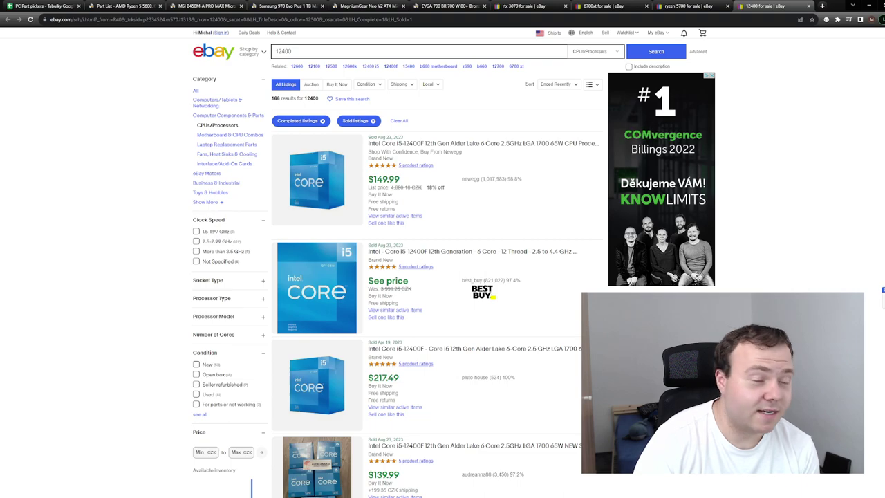
# Examine the pre-owned and open-box Core i5-12400F sales further down the results against the brand-new ones.
pyautogui.scroll(-2, 435, 263)
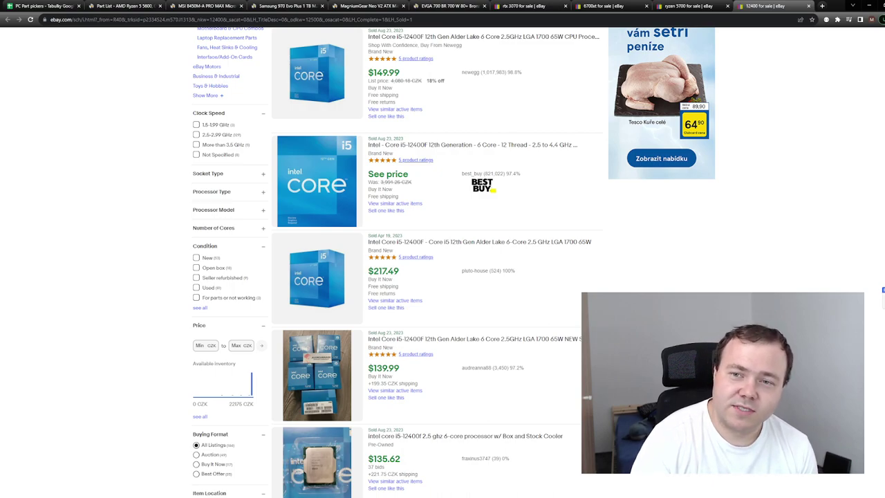
pyautogui.scroll(-3, 436, 263)
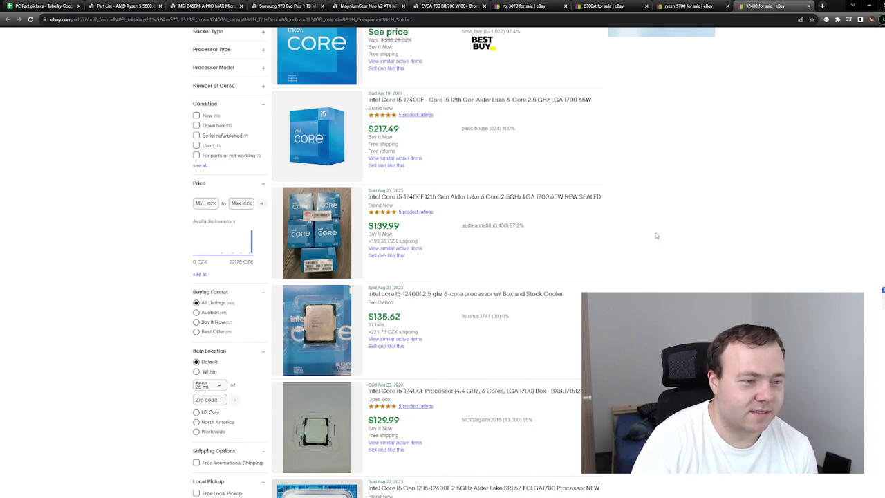
pyautogui.scroll(3, 726, 260)
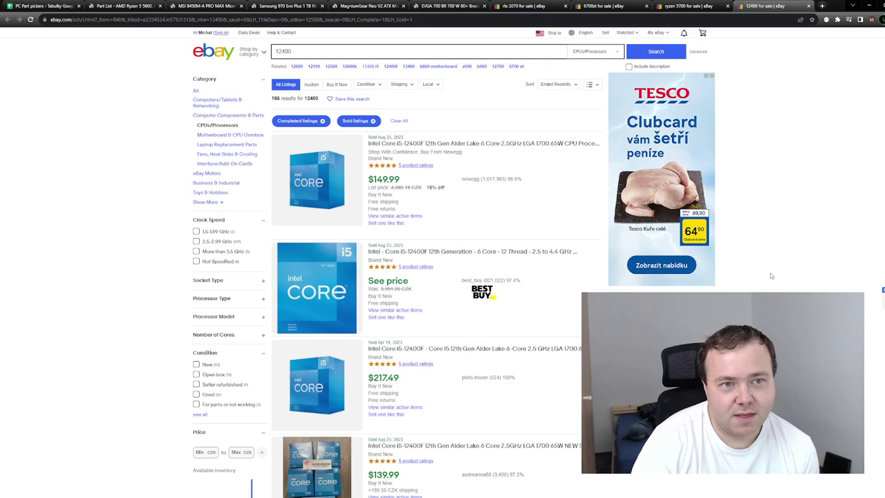
pyautogui.scroll(-3, 788, 283)
pyautogui.scroll(-3, 435, 263)
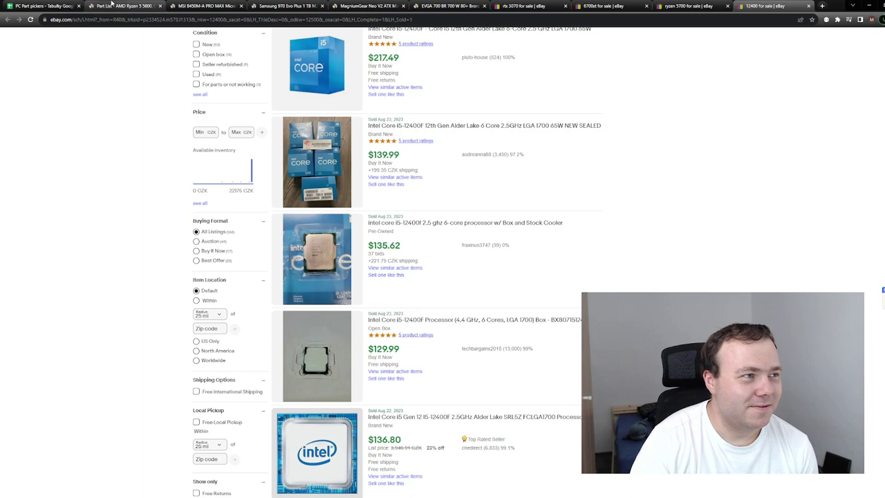
# Return to the PCPartPicker part list and review the Ryzen 5 5600 build's components and prices, from processor to power supply.
pyautogui.click(111, 4)
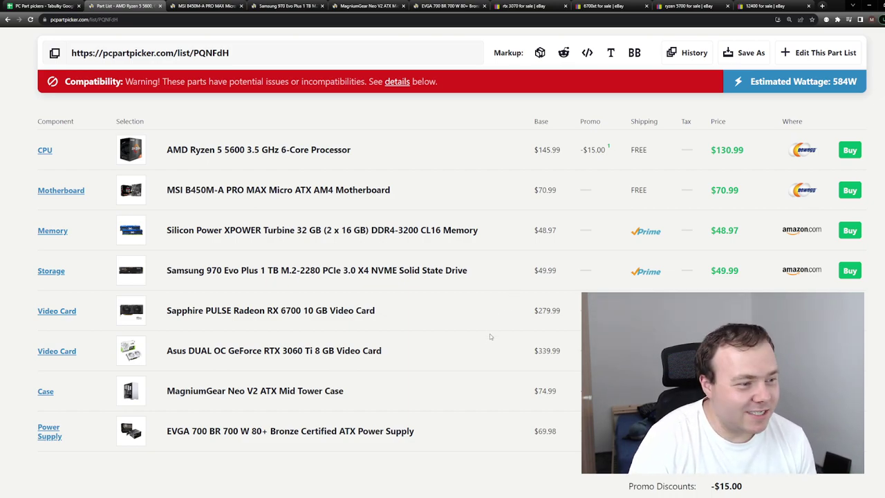
pyautogui.scroll(-1, 487, 341)
pyautogui.scroll(1, 484, 352)
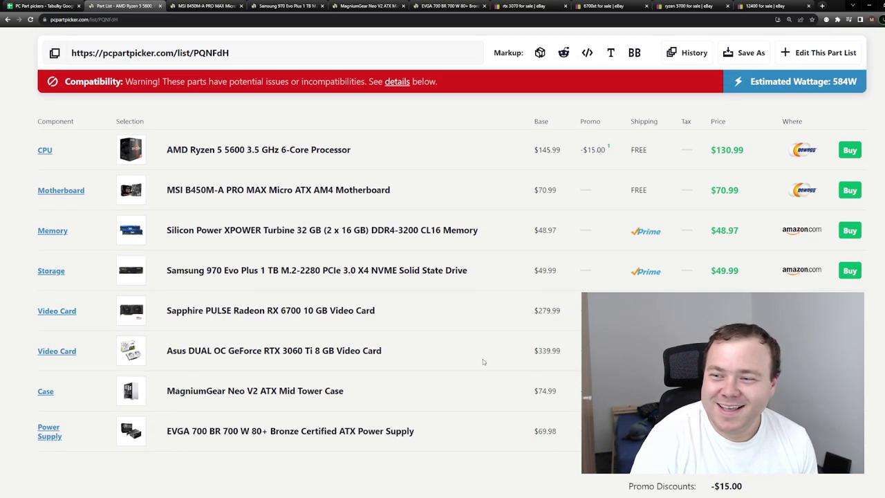
pyautogui.scroll(1, 484, 359)
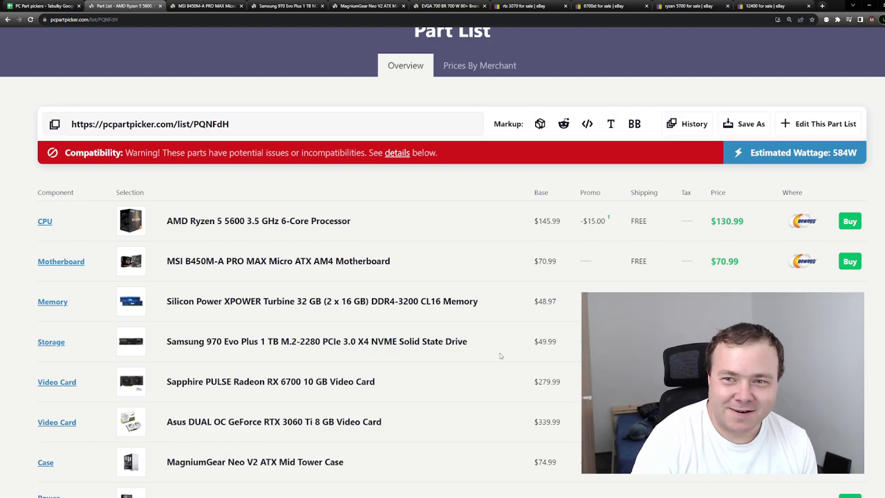
pyautogui.scroll(-1, 503, 349)
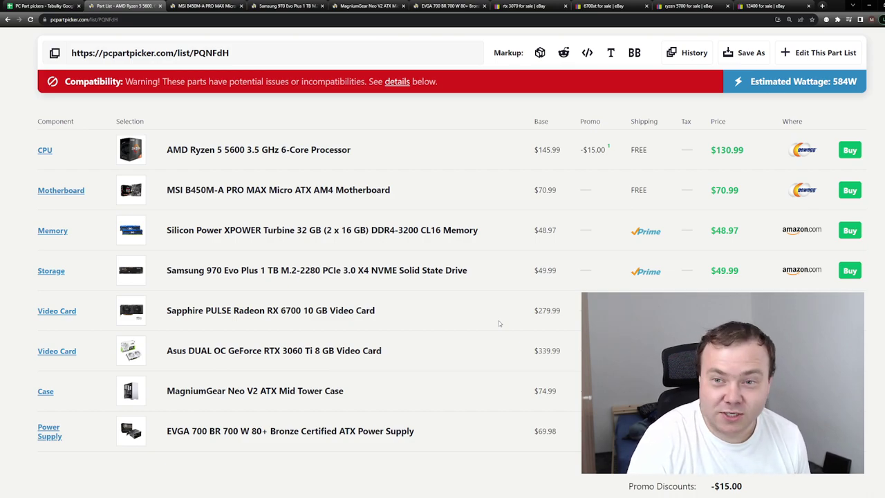
pyautogui.scroll(-1, 515, 326)
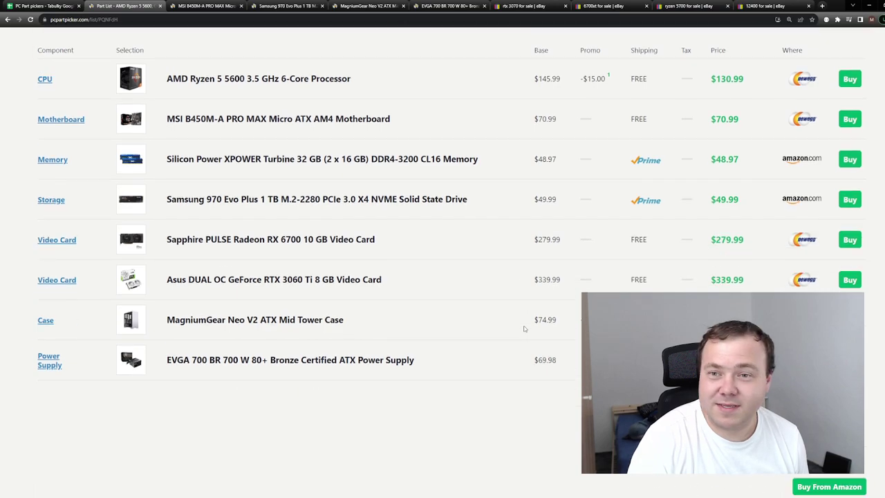
pyautogui.scroll(2, 525, 326)
pyautogui.scroll(-1, 533, 331)
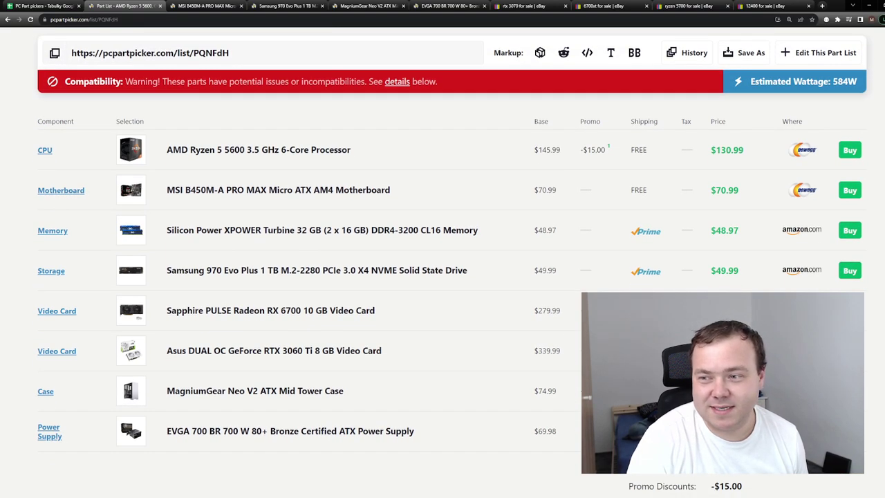